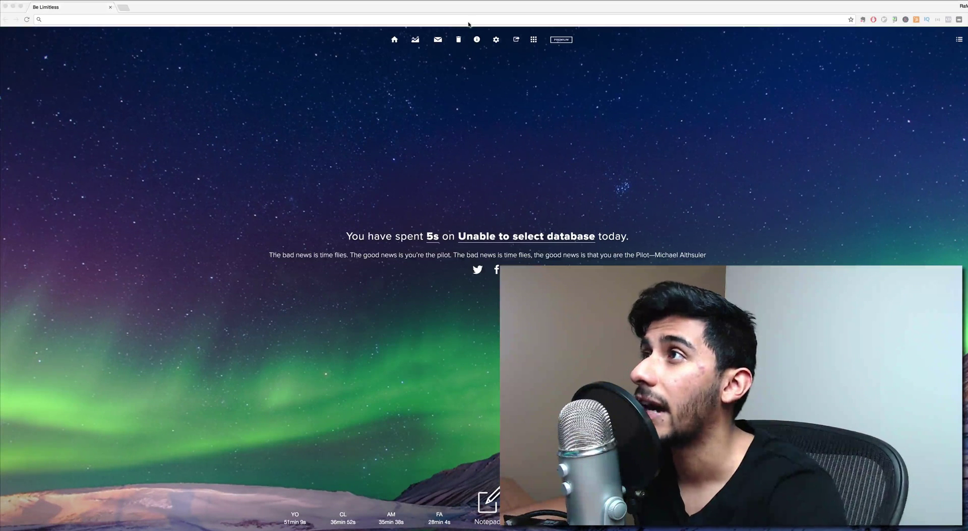
{"action": "left_click", "coordinate": [371, 60]}
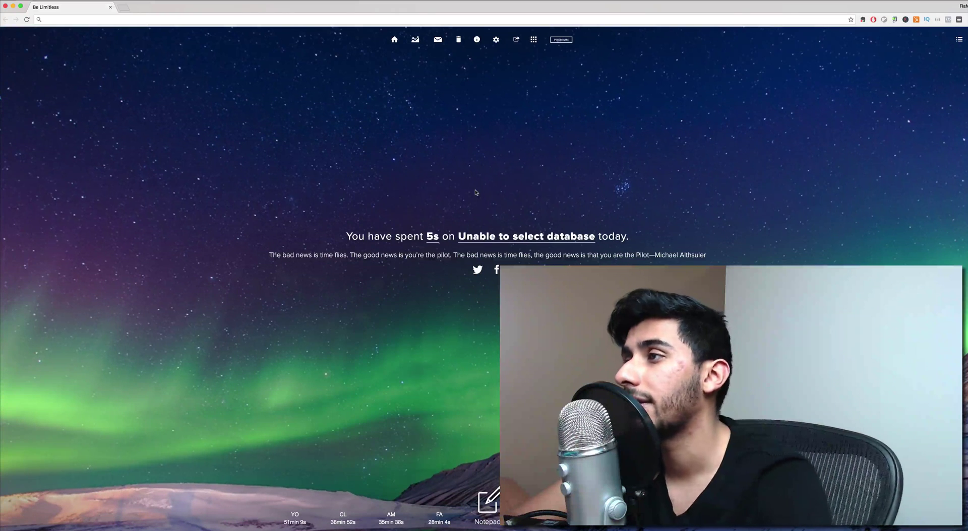
{"action": "key", "text": "alt+space"}
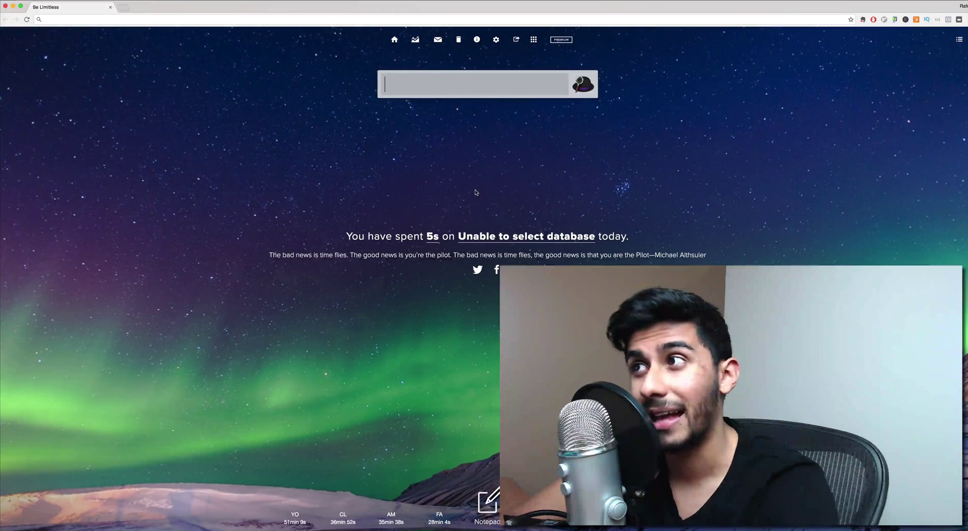
{"action": "key", "text": "Escape"}
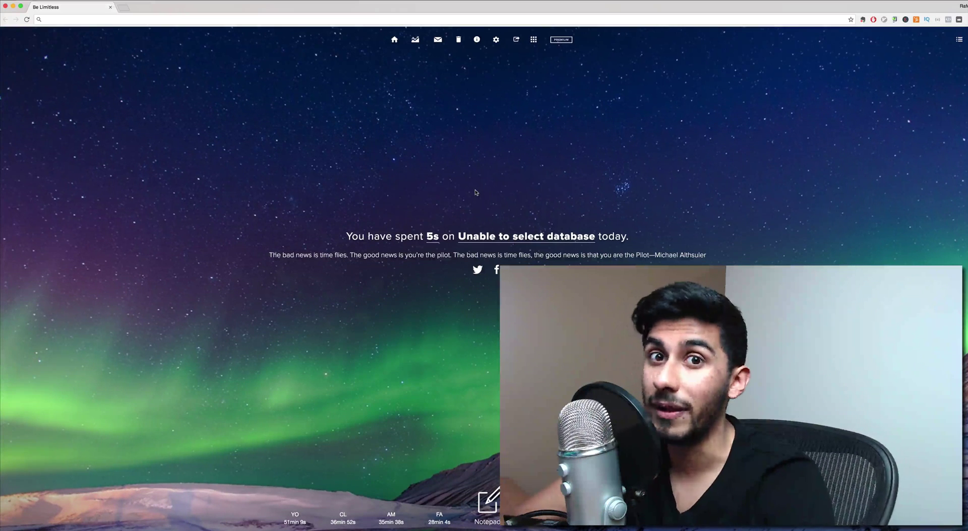
Search for the PyCharm application in the Alfred launcher and clear the query.
{"action": "key", "text": "alt+space"}
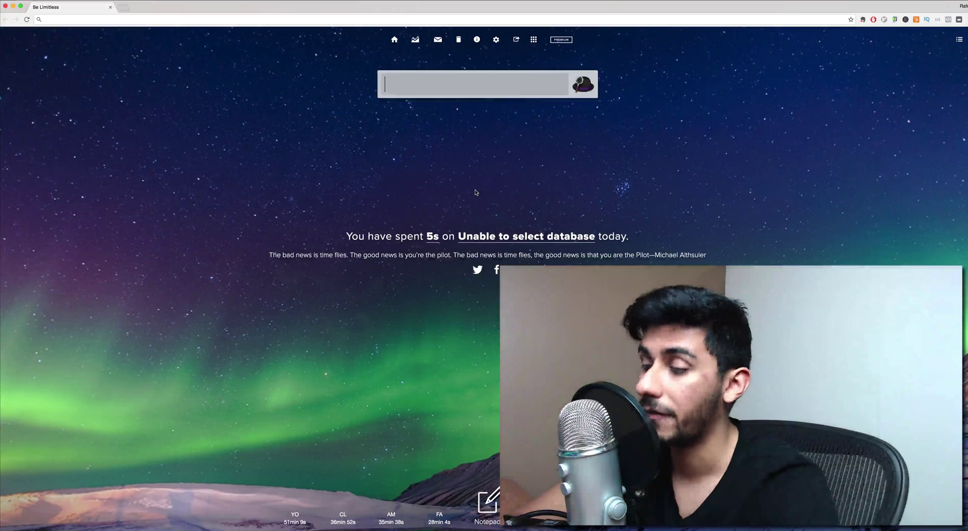
{"action": "type", "text": "py"}
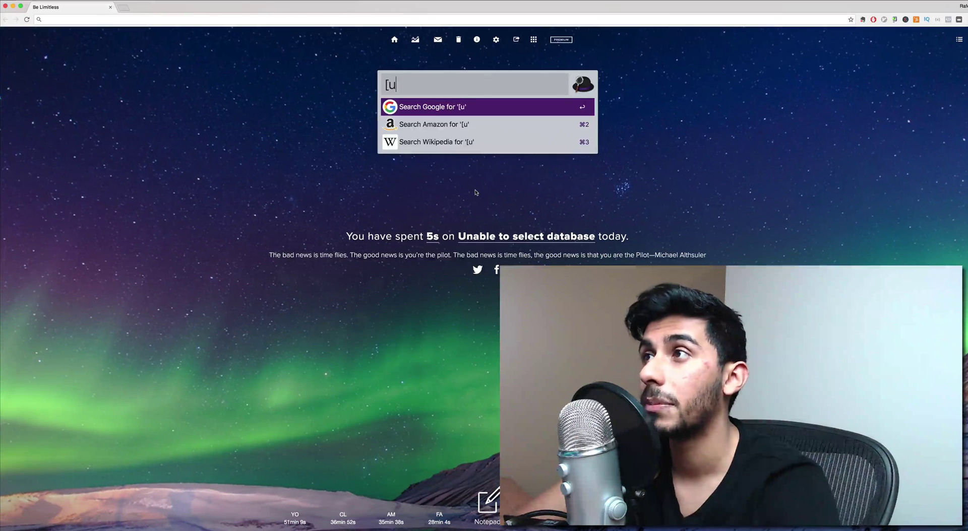
{"action": "key", "text": "BackSpace"}
{"action": "key", "text": "BackSpace"}
{"action": "type", "text": "pyu"}
{"action": "key", "text": "BackSpace"}
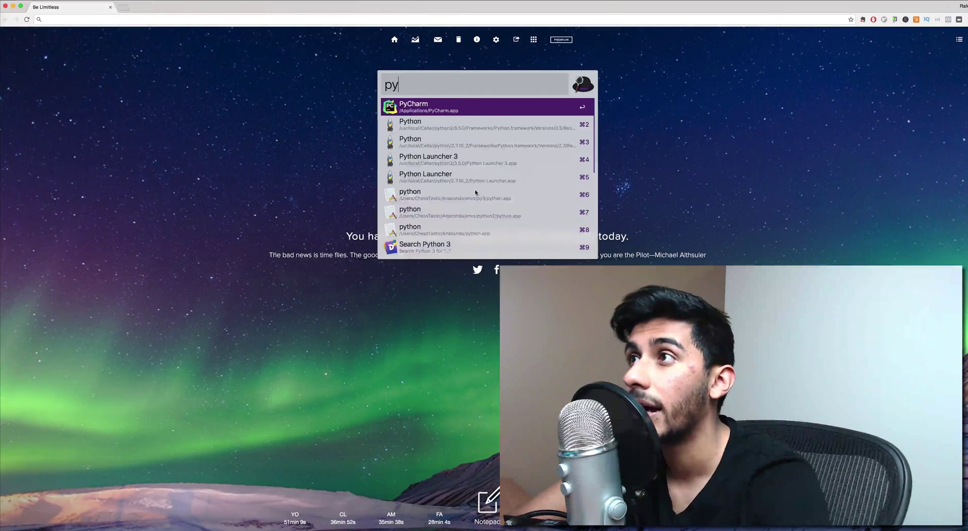
{"action": "type", "text": "char"}
{"action": "key", "text": "BackSpace"}
{"action": "key", "text": "BackSpace"}
{"action": "key", "text": "BackSpace"}
{"action": "key", "text": "BackSpace"}
{"action": "key", "text": "BackSpace"}
{"action": "key", "text": "BackSpace"}
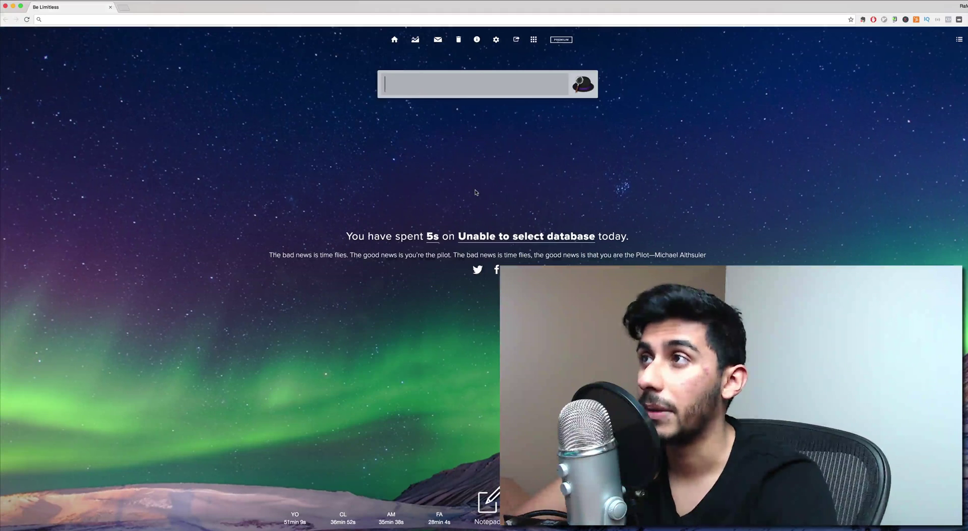
{"action": "type", "text": "p"}
{"action": "key", "text": "BackSpace"}
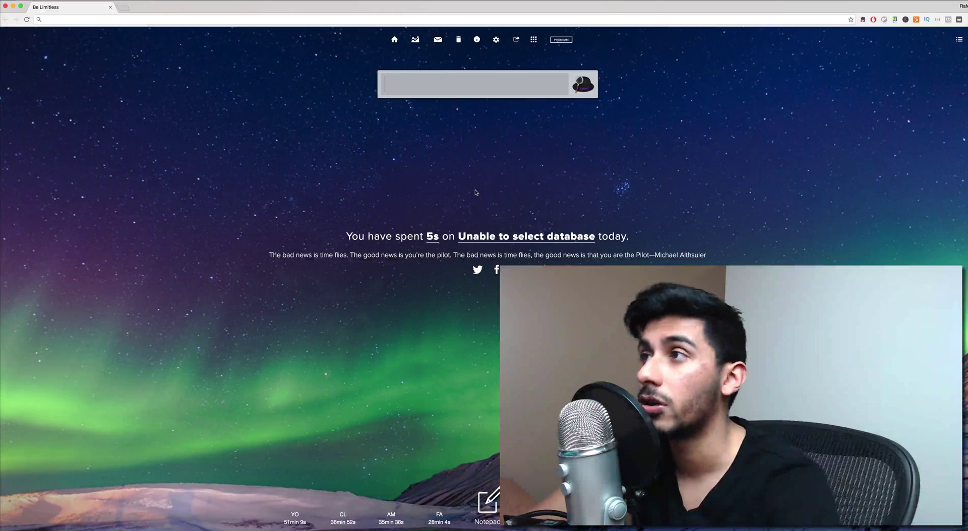
Search folders in the launcher for "documents" and for "downloads", and dismiss the launcher.
{"action": "type", "text": "f"}
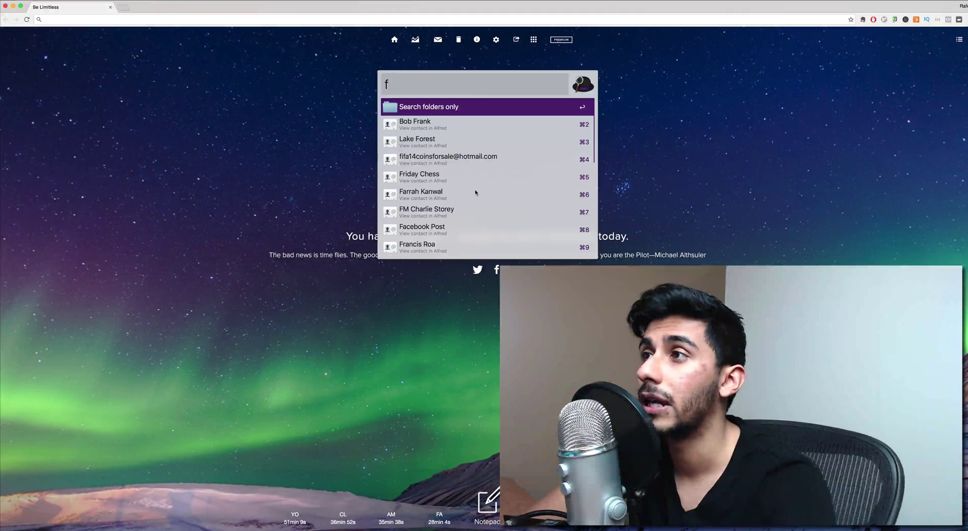
{"action": "type", "text": " documents"}
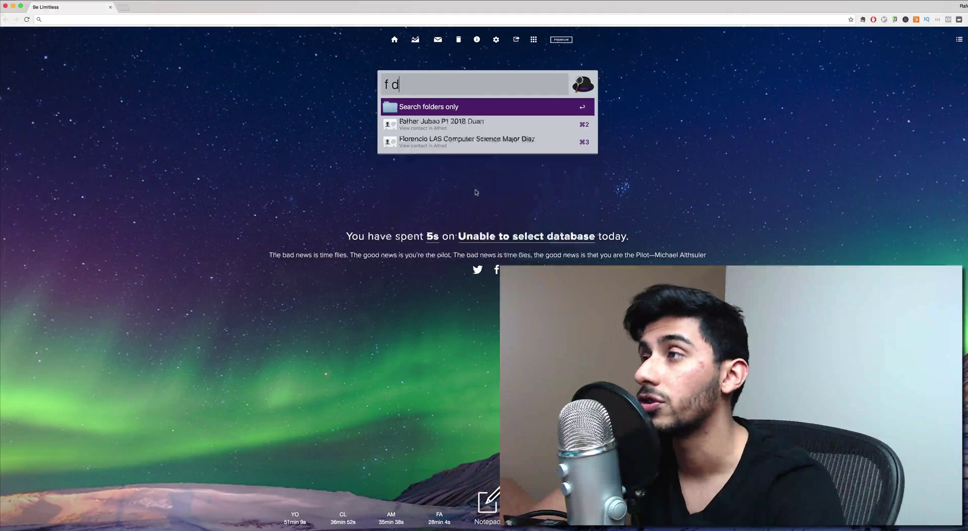
{"action": "key", "text": "BackSpace"}
{"action": "key", "text": "BackSpace"}
{"action": "key", "text": "BackSpace"}
{"action": "key", "text": "BackSpace"}
{"action": "key", "text": "BackSpace"}
{"action": "key", "text": "BackSpace"}
{"action": "key", "text": "BackSpace"}
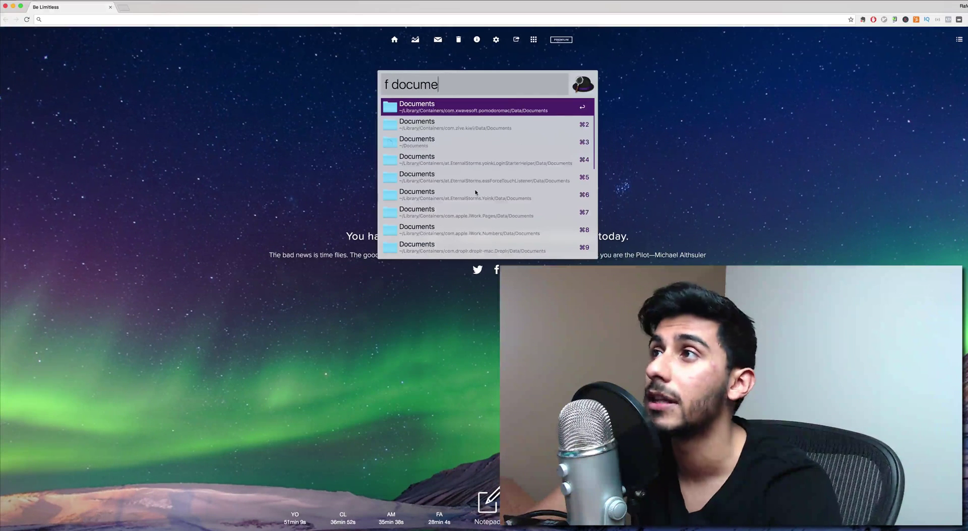
{"action": "type", "text": "wnloads"}
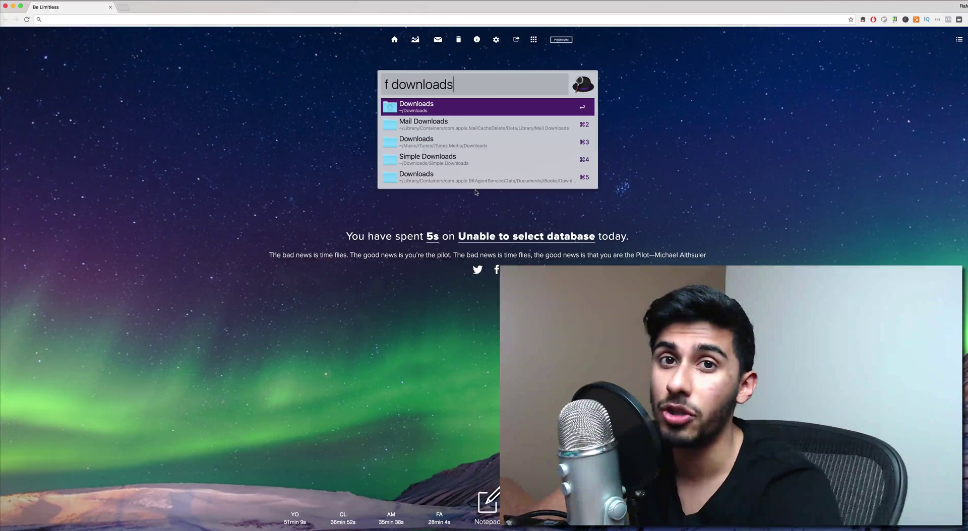
{"action": "key", "text": "super"}
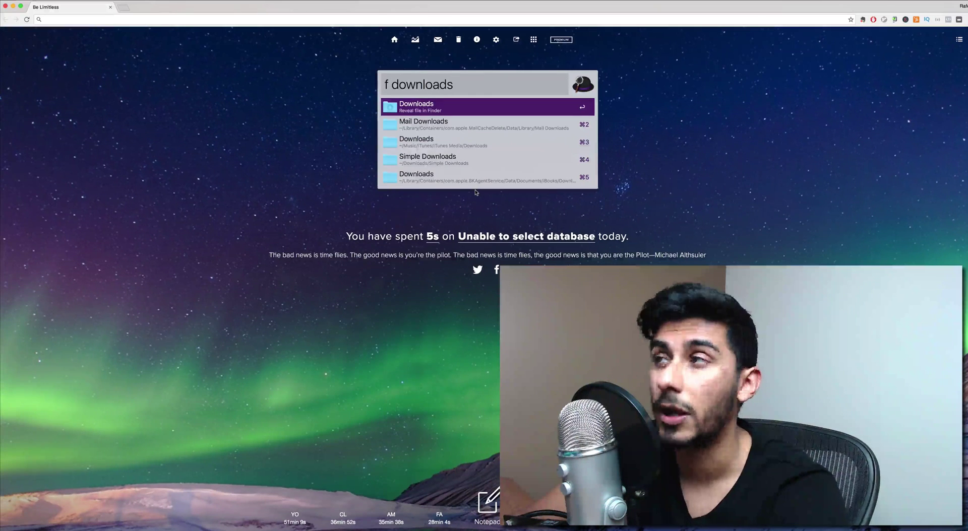
{"action": "key", "text": "super+BackSpace"}
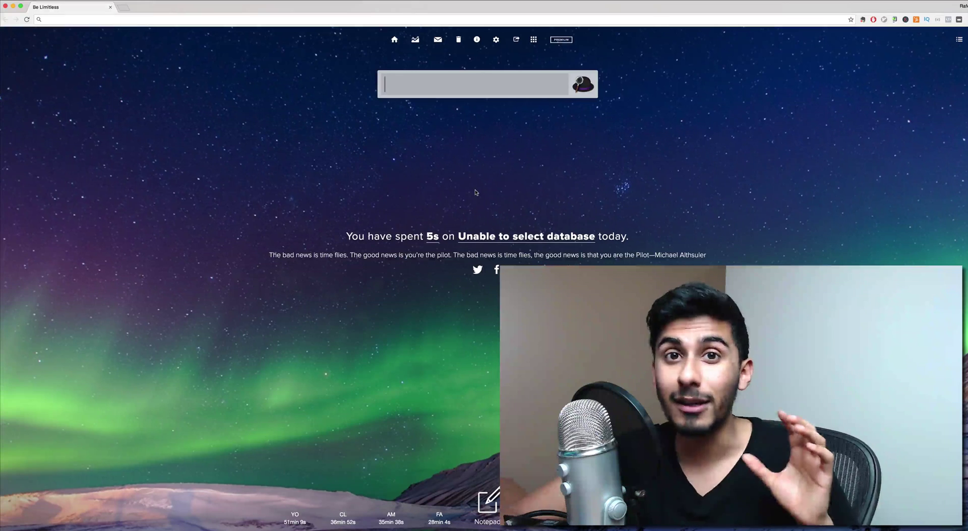
{"action": "key", "text": "Escape"}
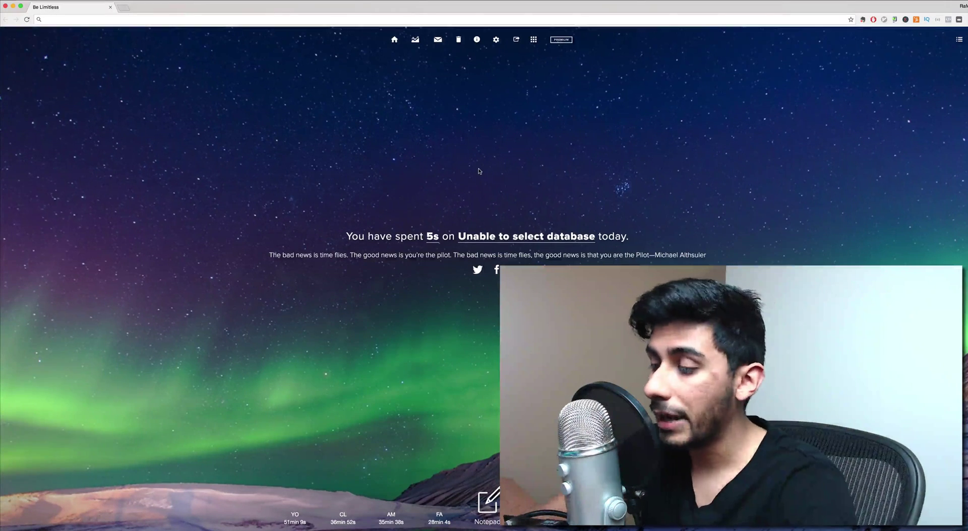
Open cleverprogrammer.com in a new browser tab.
{"action": "key", "text": "super+t"}
{"action": "type", "text": "cleve"}
{"action": "key", "text": "Return"}
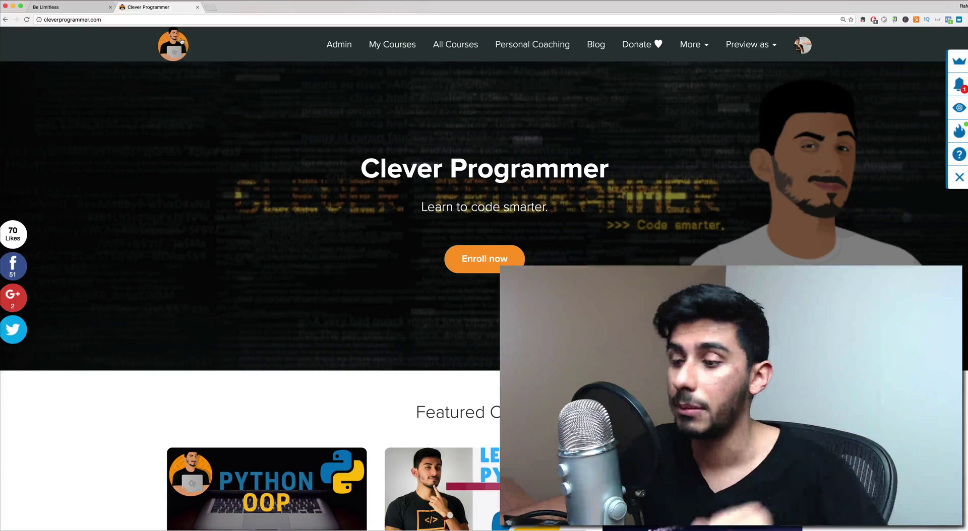
Browse the recently copied entries in Alfred's clipboard history and close it.
{"action": "key", "text": "super+shift+v"}
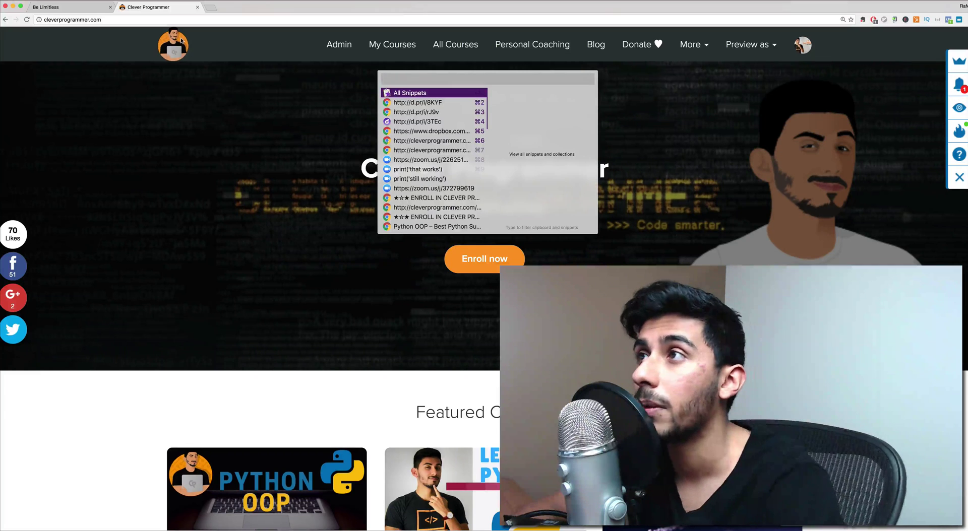
{"action": "key", "text": "Down"}
{"action": "key", "text": "Down"}
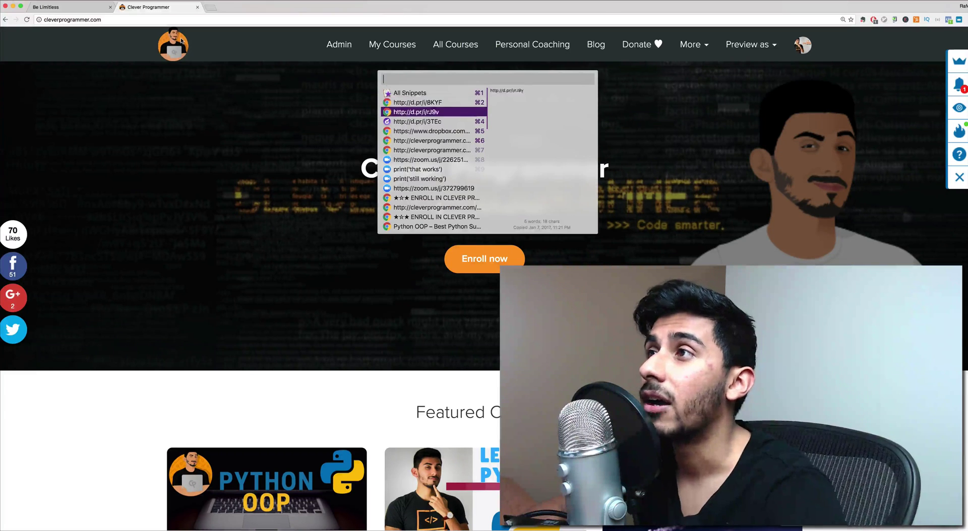
{"action": "key", "text": "Down"}
{"action": "key", "text": "Up"}
{"action": "key", "text": "Up"}
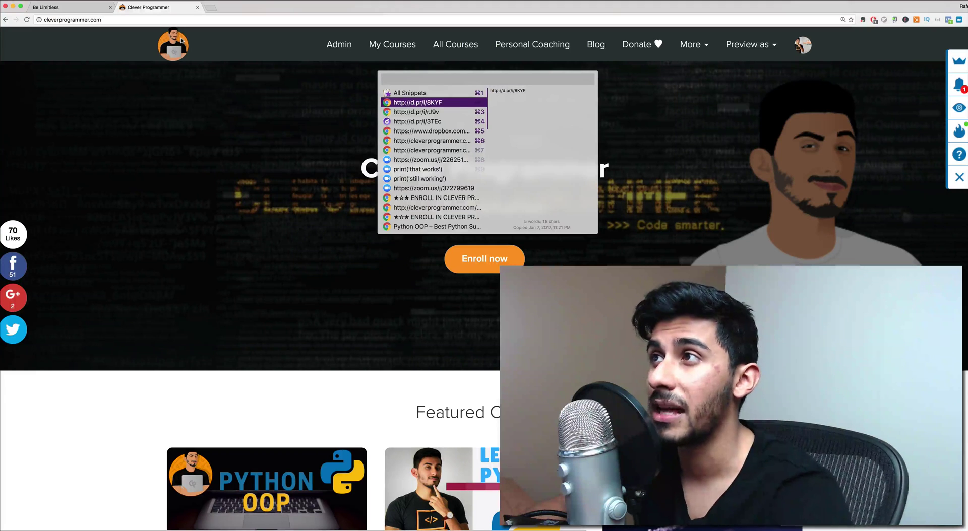
{"action": "key", "text": "Down"}
{"action": "key", "text": "Up"}
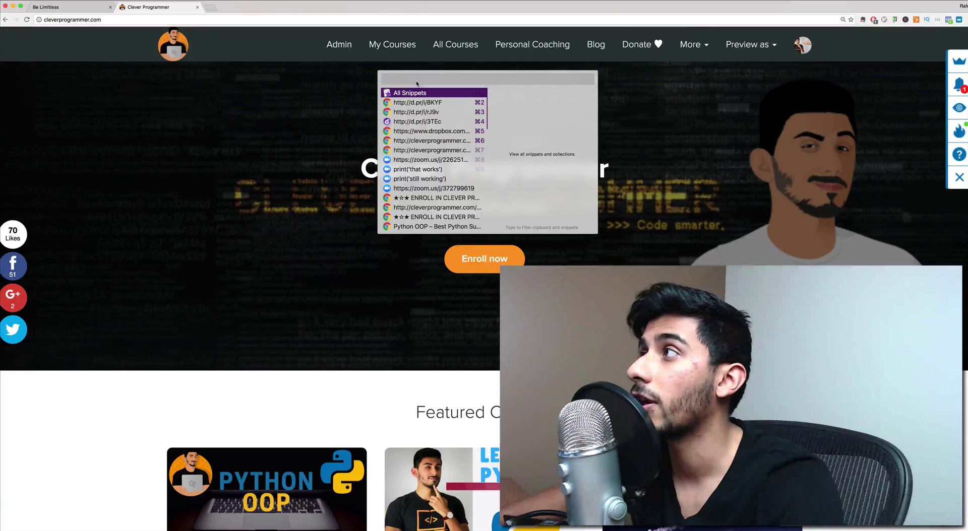
{"action": "left_click", "coordinate": [921, 55]}
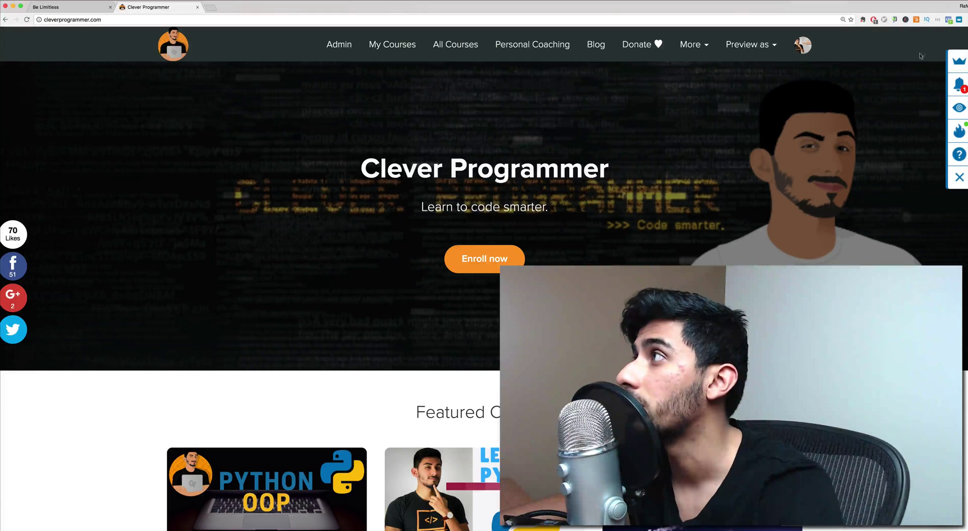
{"action": "left_click", "coordinate": [966, 20]}
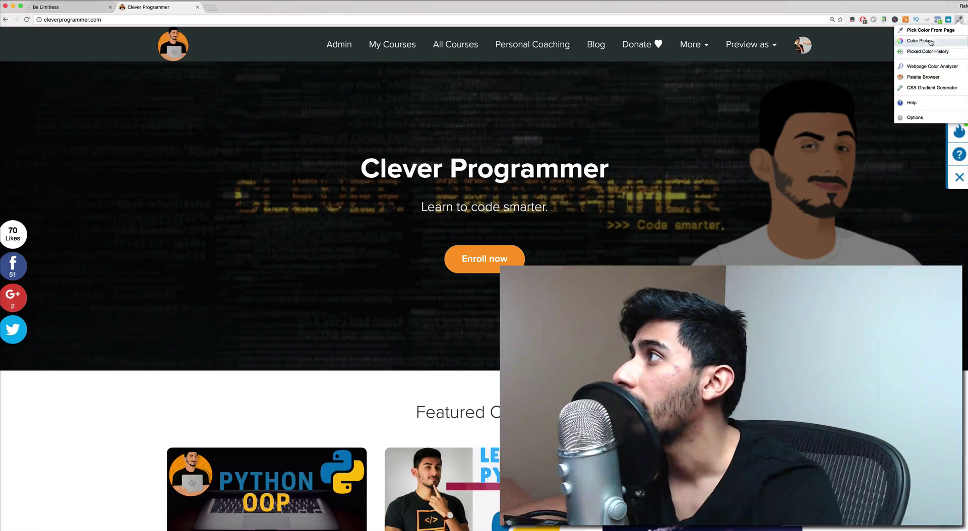
{"action": "left_click", "coordinate": [932, 23]}
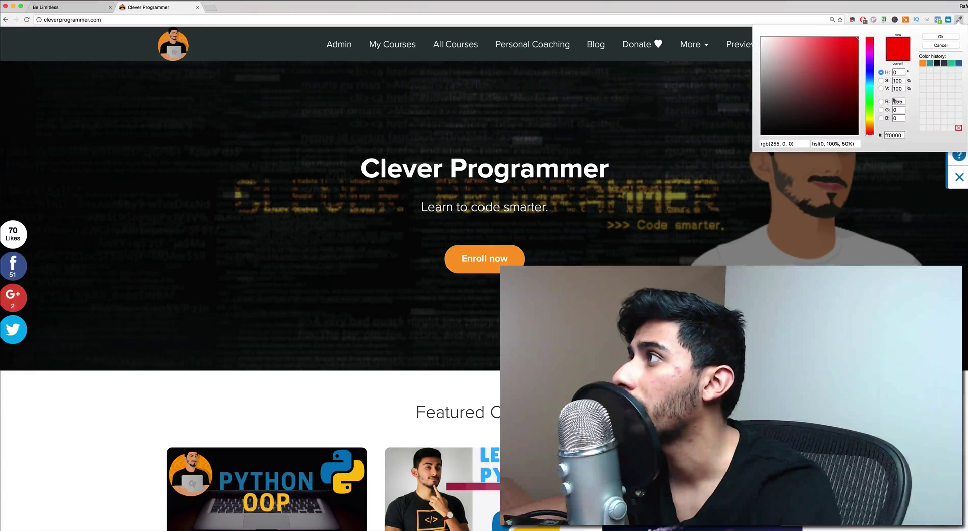
{"action": "double_click", "coordinate": [893, 134]}
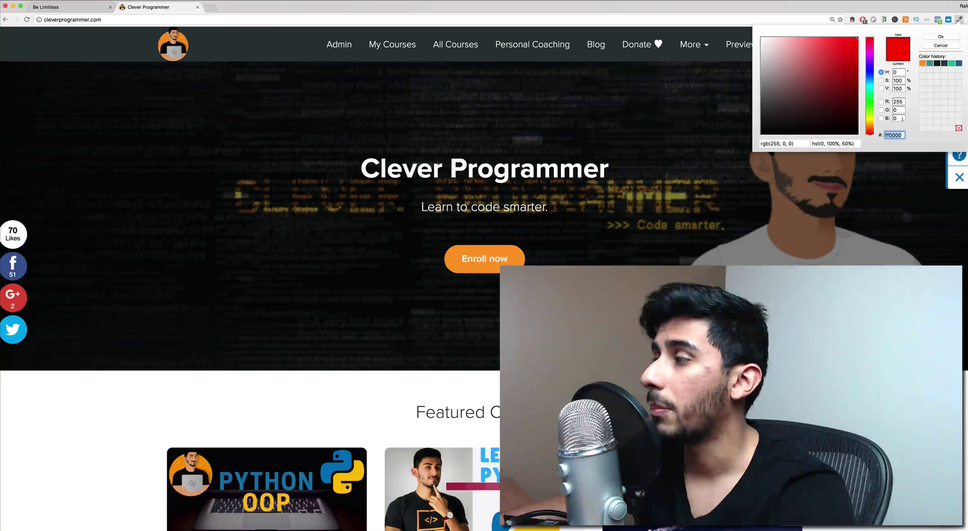
{"action": "key", "text": "super+alt+c"}
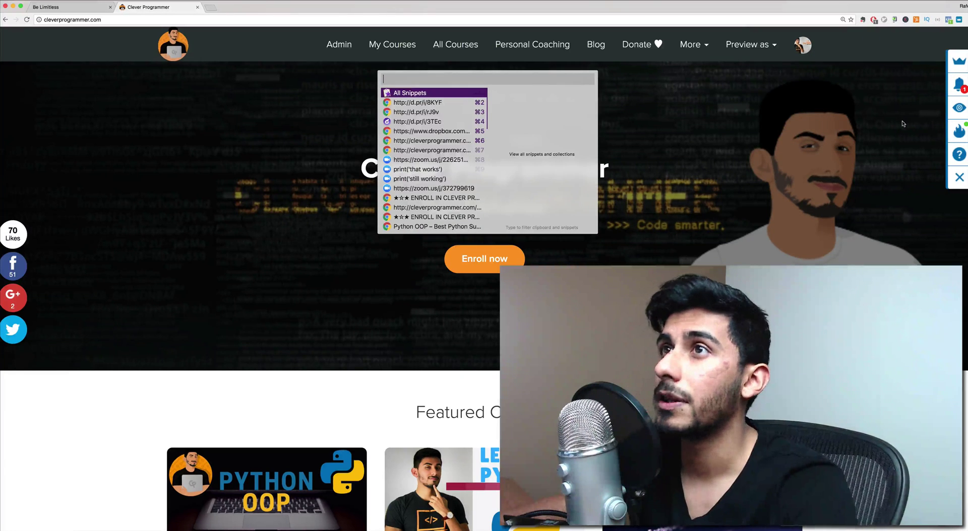
Filter the clipboard history by "#f" and paste the hex colour #FC9C27 into the browser's address bar.
{"action": "left_click", "coordinate": [315, 20]}
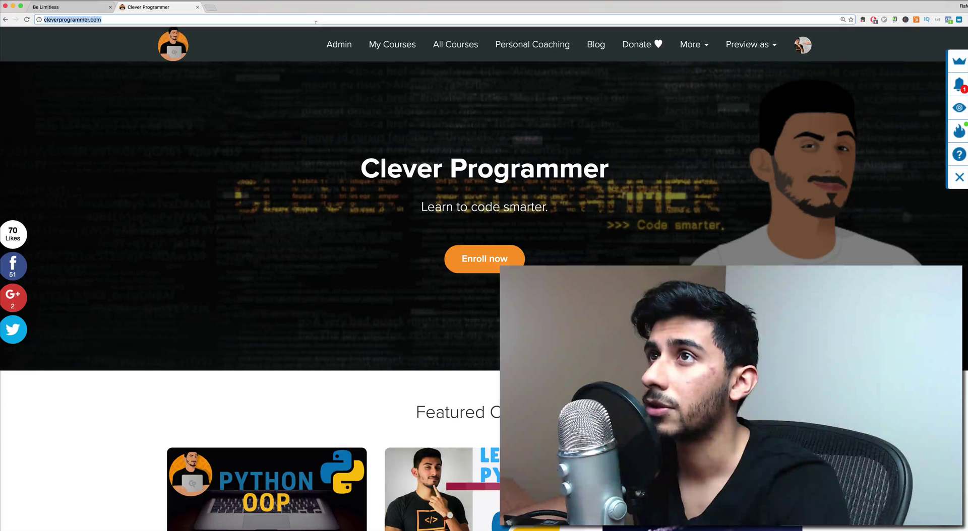
{"action": "key", "text": "super+alt+c"}
{"action": "type", "text": "#"}
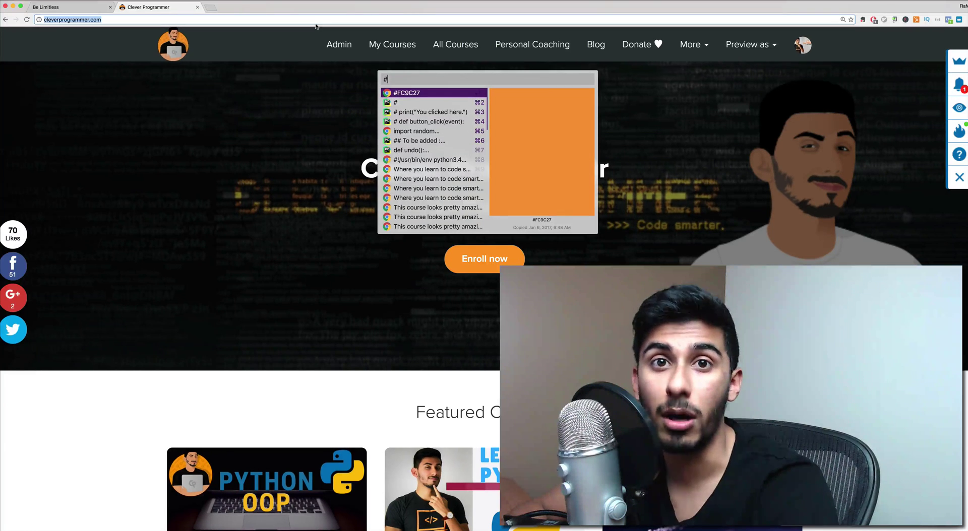
{"action": "type", "text": "f"}
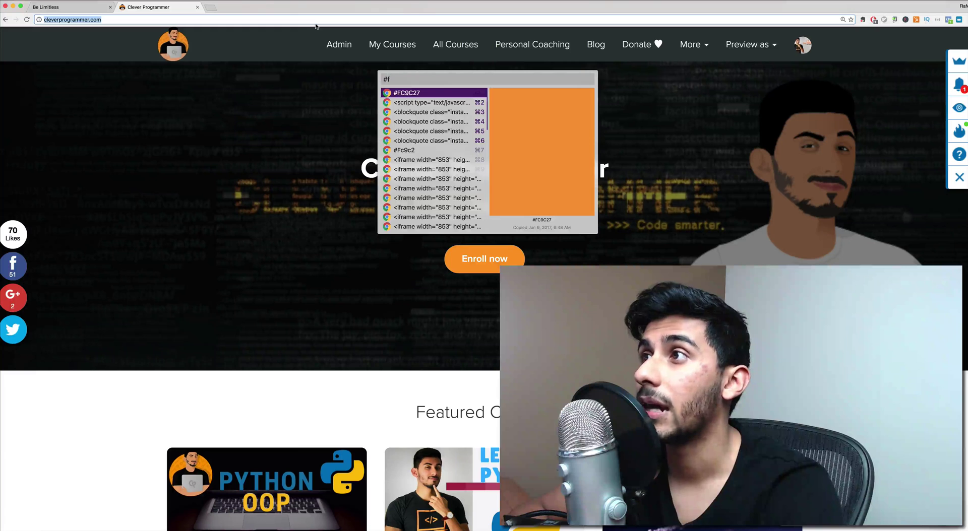
{"action": "key", "text": "Return"}
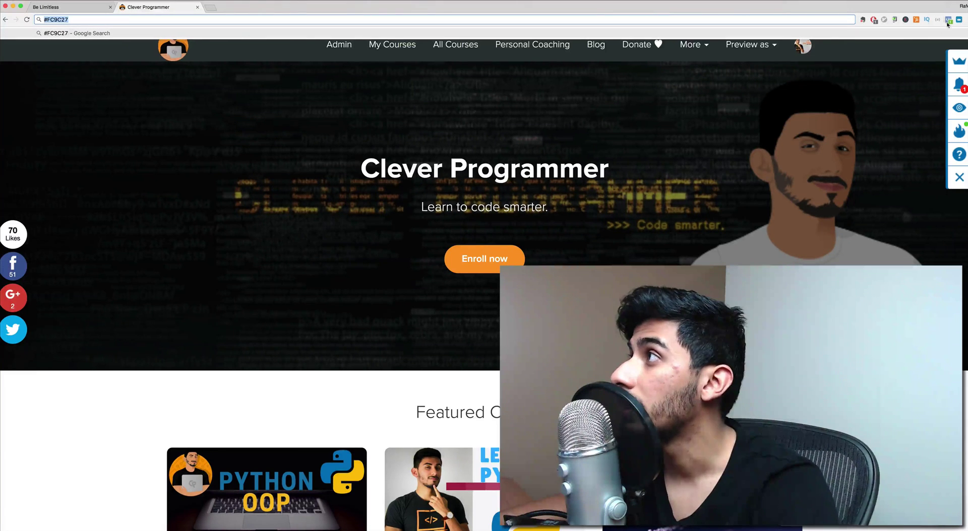
Open the Color Picker browser extension, set its hex value to fc9c27 and confirm the colour.
{"action": "left_click", "coordinate": [965, 20]}
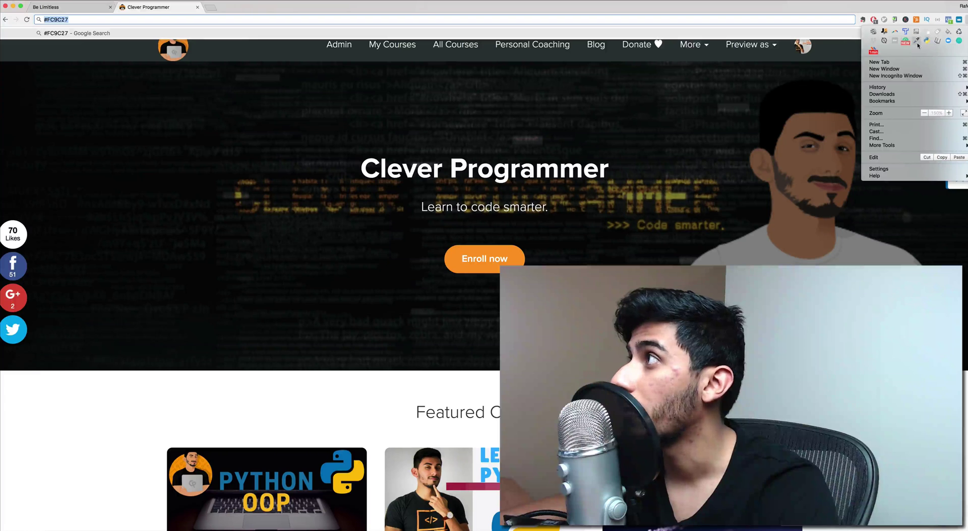
{"action": "left_click", "coordinate": [917, 43]}
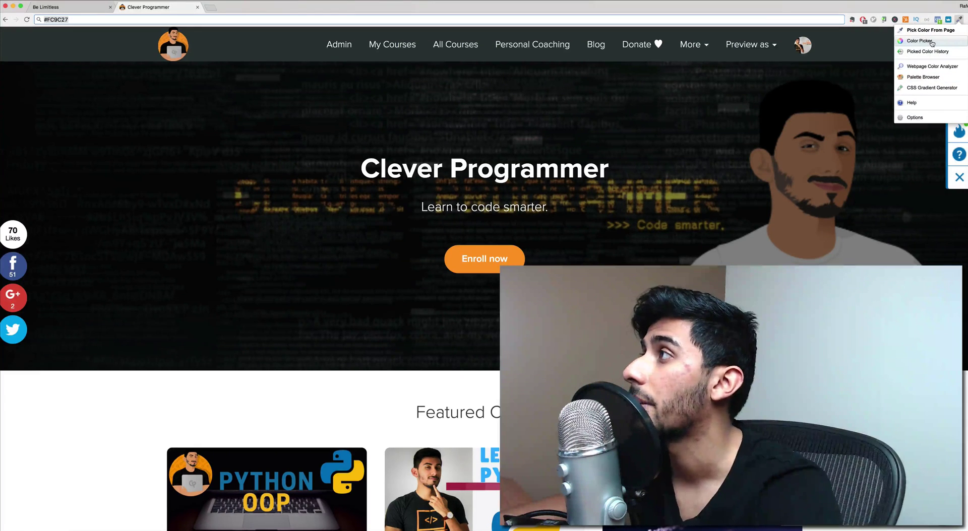
{"action": "left_click", "coordinate": [920, 41]}
{"action": "double_click", "coordinate": [895, 135]}
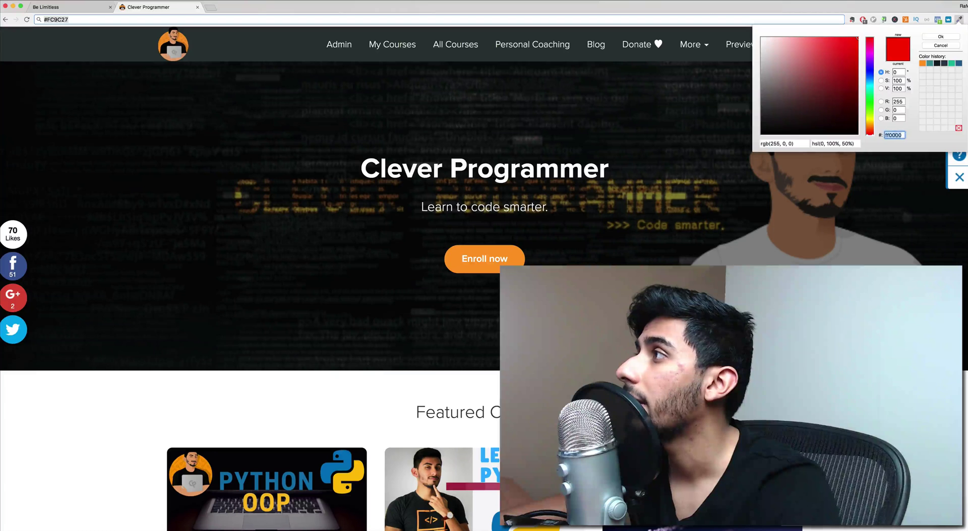
{"action": "type", "text": "fc9c27"}
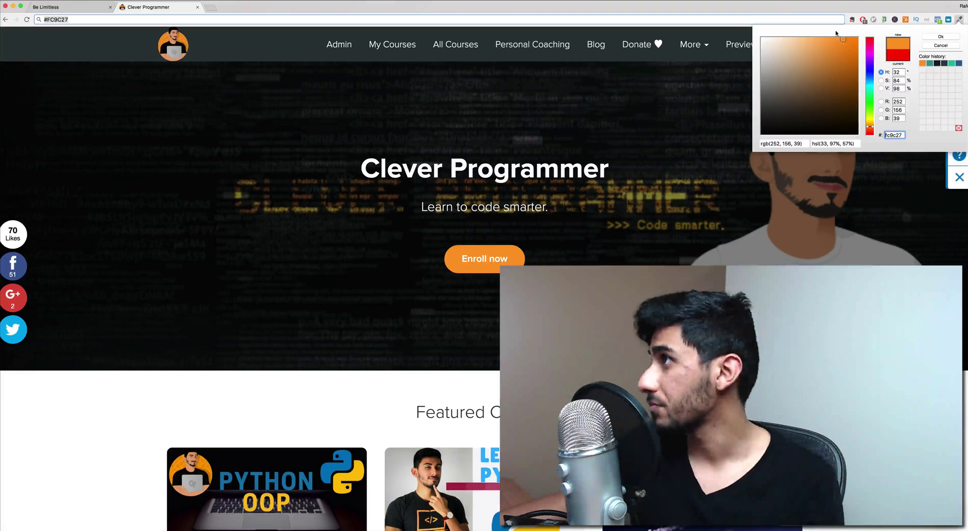
{"action": "key", "text": "Return"}
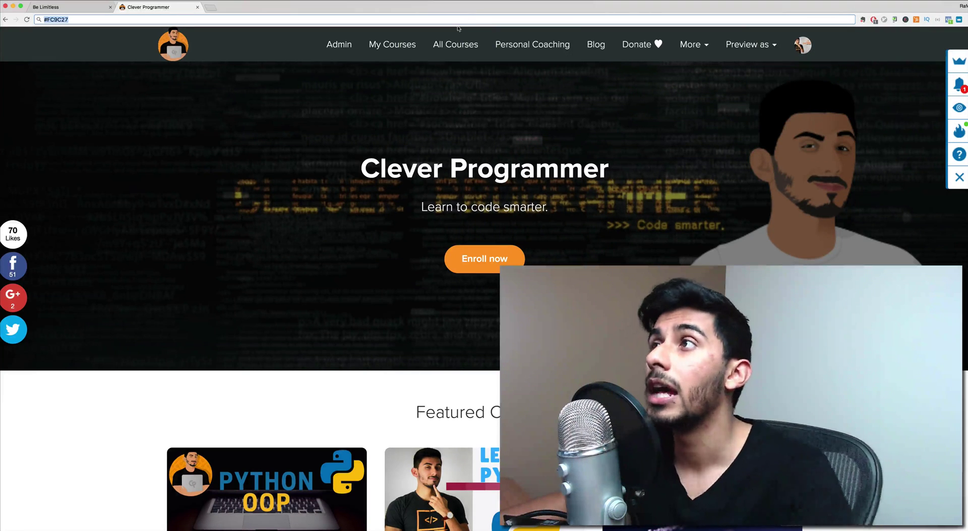
{"action": "left_click", "coordinate": [460, 18]}
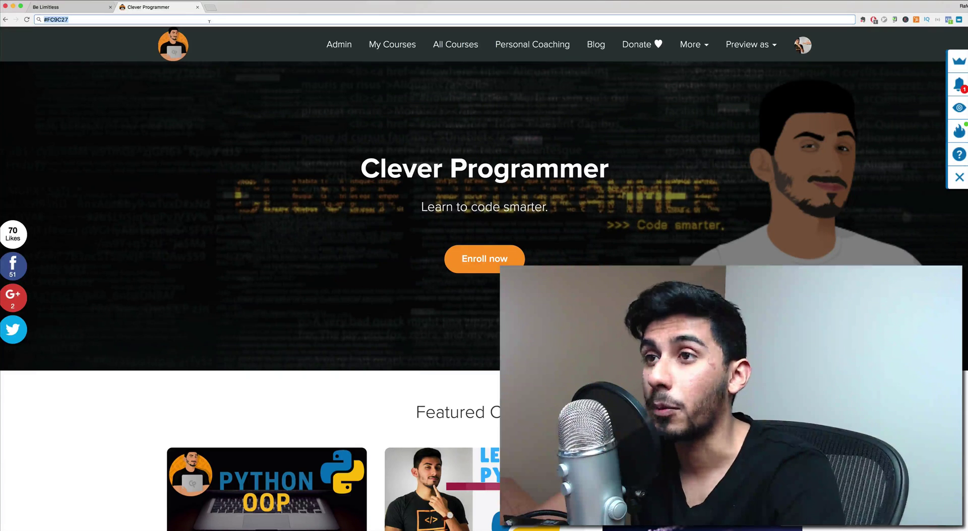
Open stackedit.io in a new browser tab and start its markdown editor.
{"action": "key", "text": "BackSpace"}
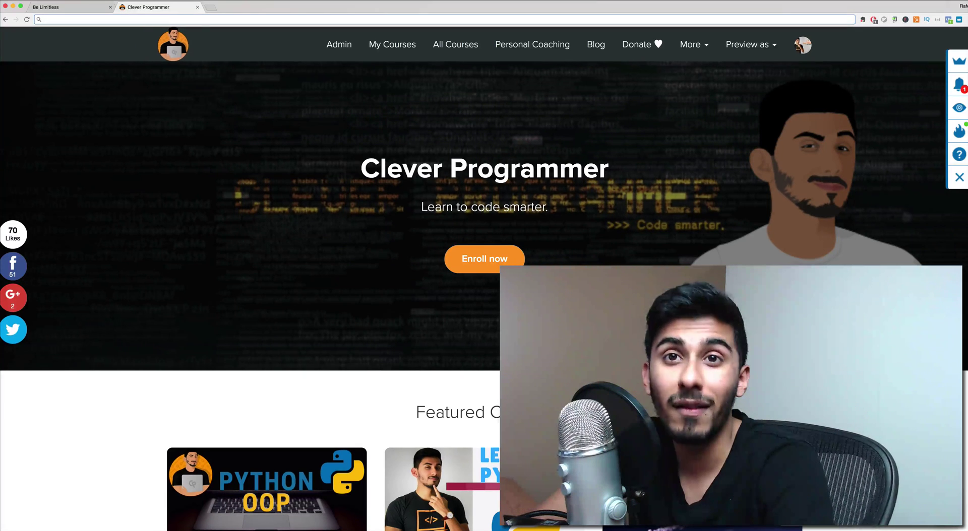
{"action": "key", "text": "super+t"}
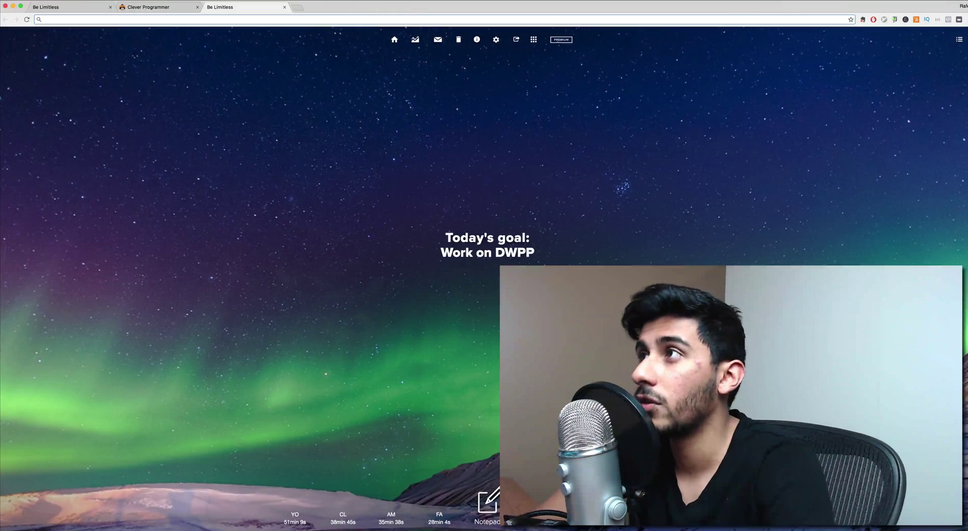
{"action": "type", "text": "stackedit.io"}
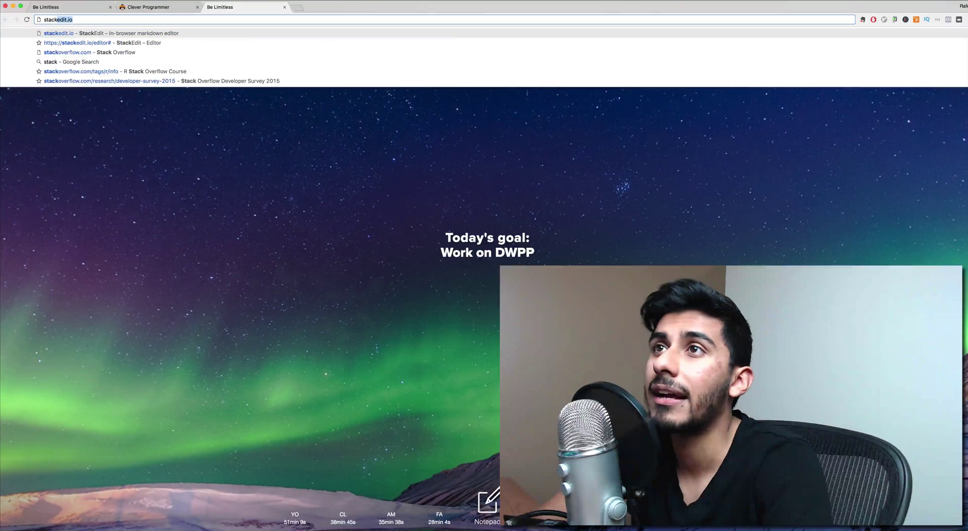
{"action": "key", "text": "Return"}
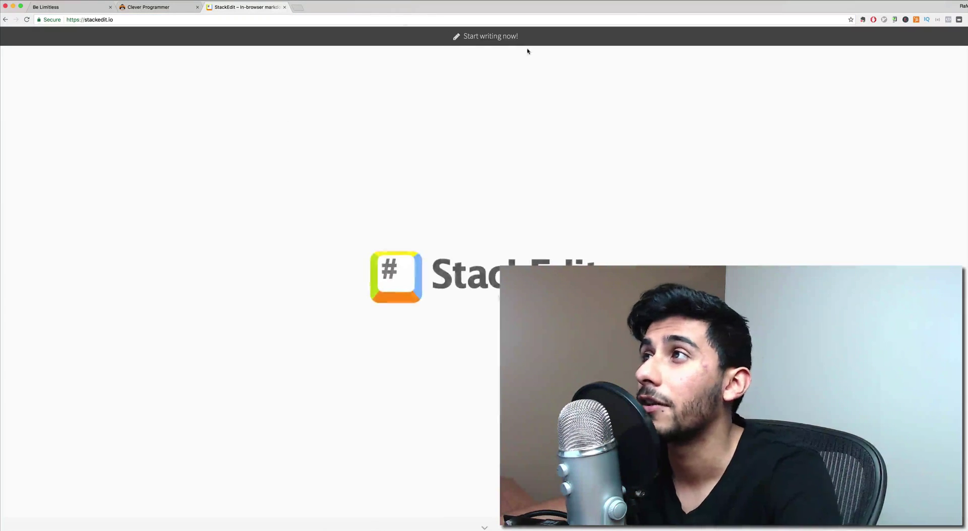
{"action": "left_click", "coordinate": [488, 36]}
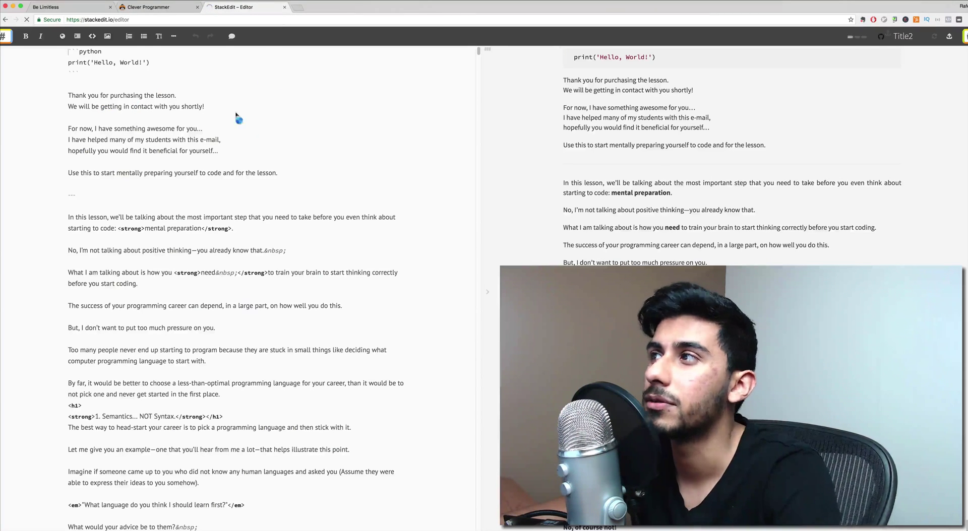
Delete all the existing text in the Title2 document.
{"action": "left_click", "coordinate": [200, 142]}
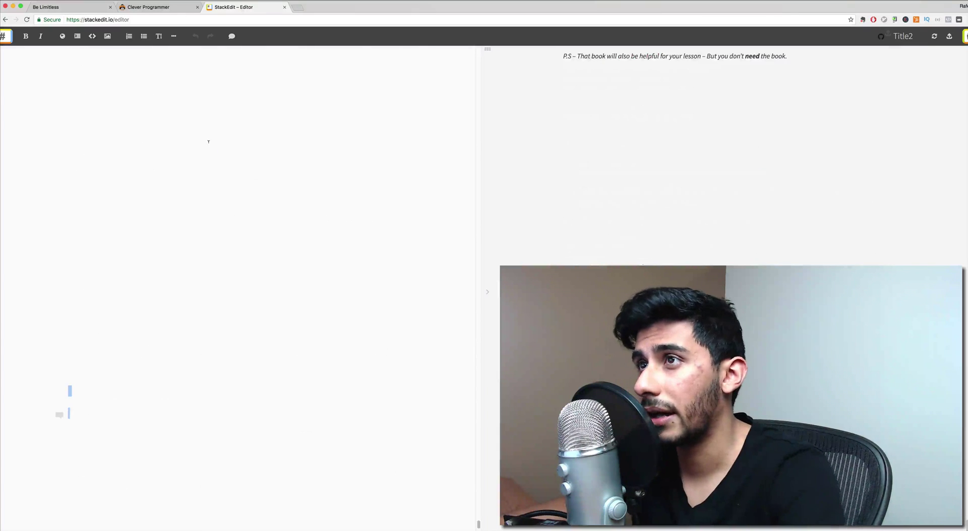
{"action": "scroll", "coordinate": [243, 162], "scroll_direction": "up", "scroll_amount": 15}
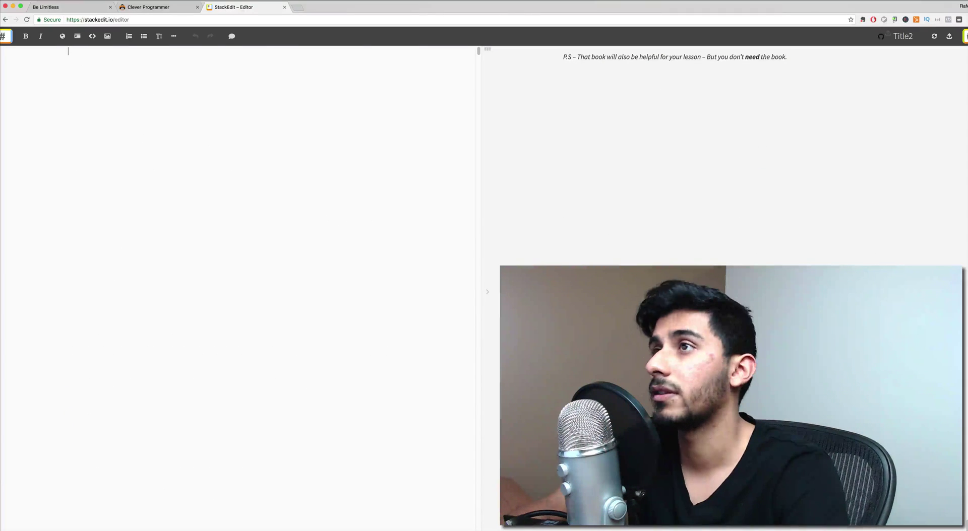
{"action": "key", "text": "super+a"}
{"action": "key", "text": "BackSpace"}
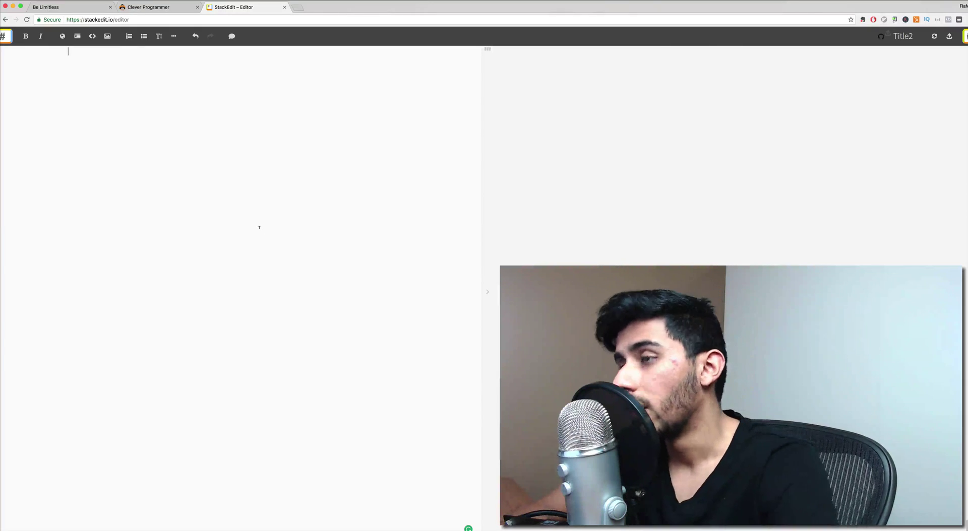
Filter Alfred's clipboard history by "===" and paste the fourth entry, the "ENROLL IN CLEVER PROGRAMMER" link block, into the empty document.
{"action": "key", "text": "super+alt+c"}
{"action": "type", "text": "==="}
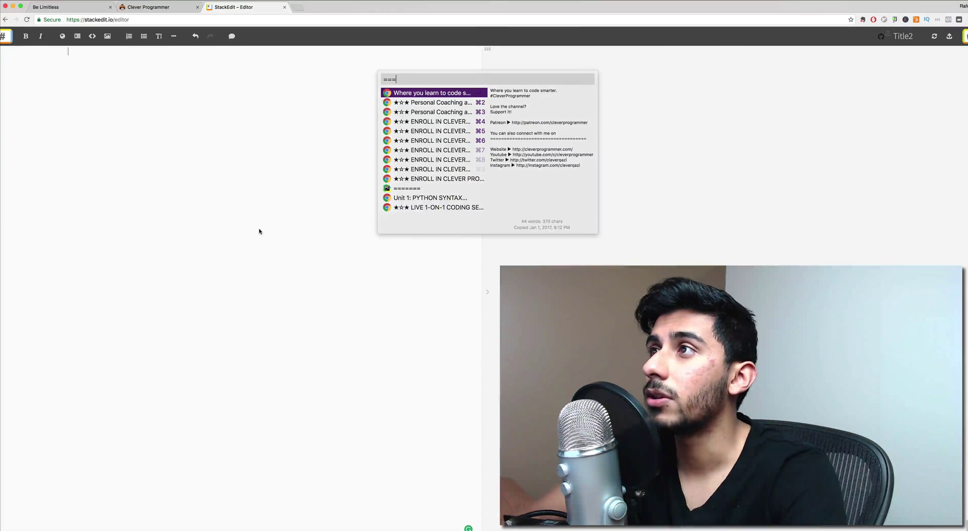
{"action": "key", "text": "Down"}
{"action": "key", "text": "Down"}
{"action": "key", "text": "Down"}
{"action": "key", "text": "Down"}
{"action": "key", "text": "Down"}
{"action": "key", "text": "Up"}
{"action": "key", "text": "Up"}
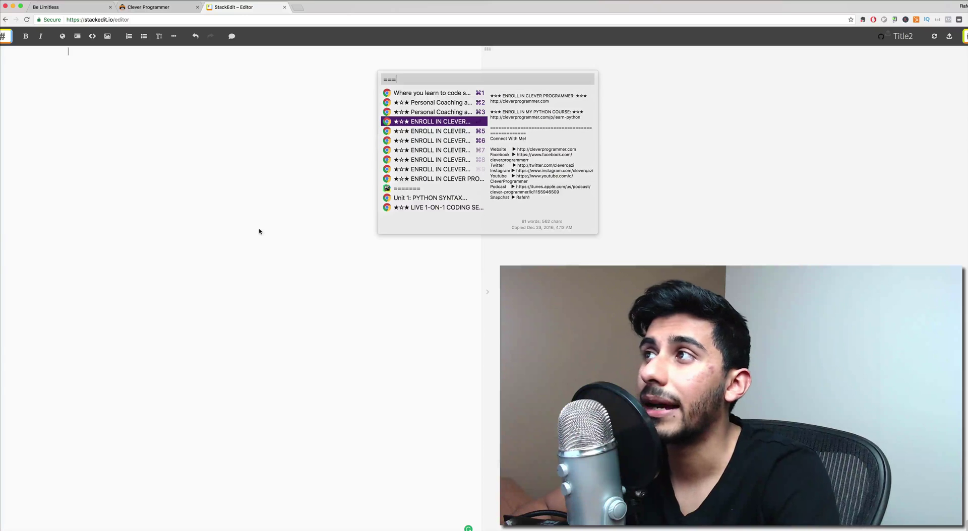
{"action": "key", "text": "Return"}
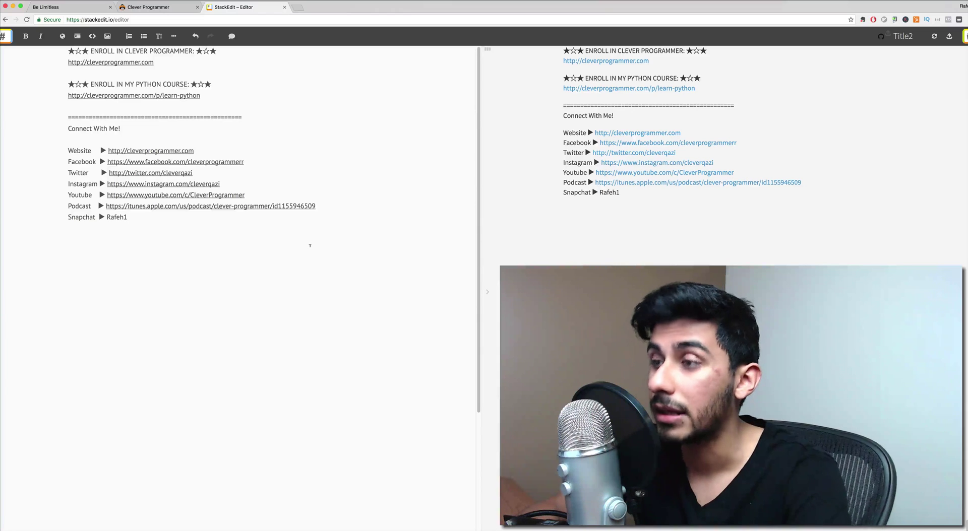
{"action": "key", "text": "super+alt+c"}
{"action": "key", "text": "Escape"}
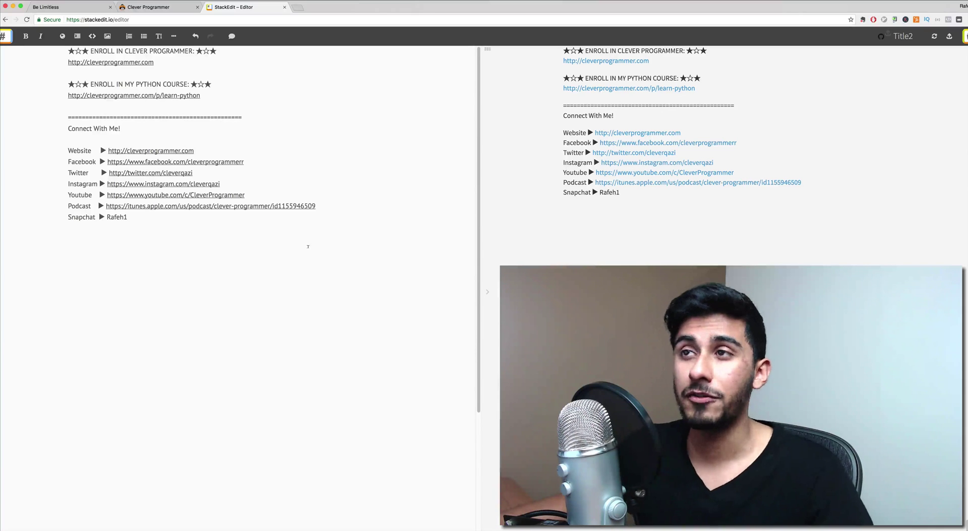
Calculate 5+5 in Alfred's search bar and dismiss it.
{"action": "key", "text": "alt+space"}
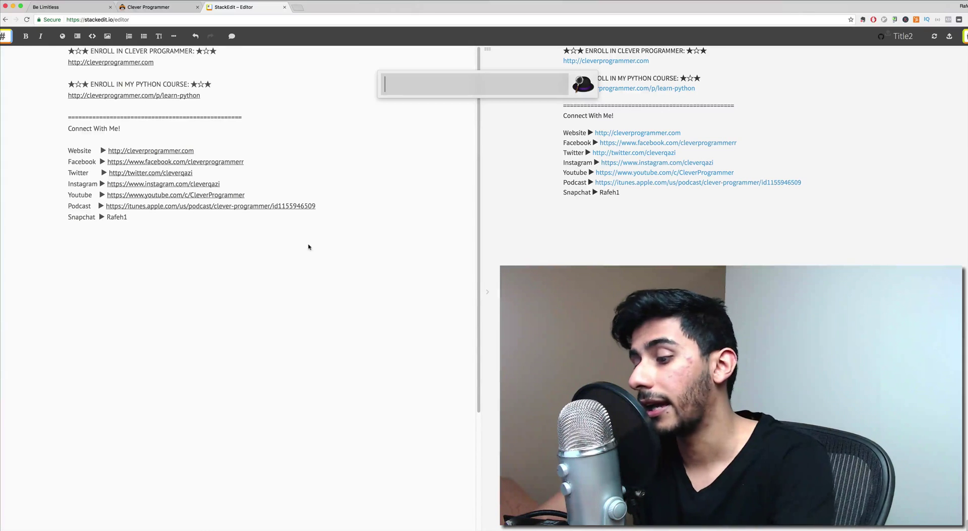
{"action": "type", "text": "5+5"}
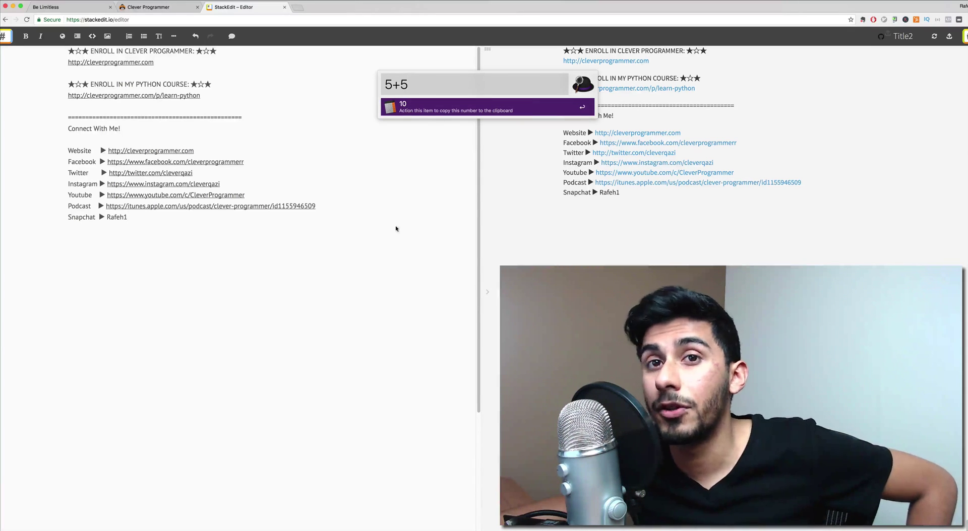
{"action": "left_click", "coordinate": [362, 154]}
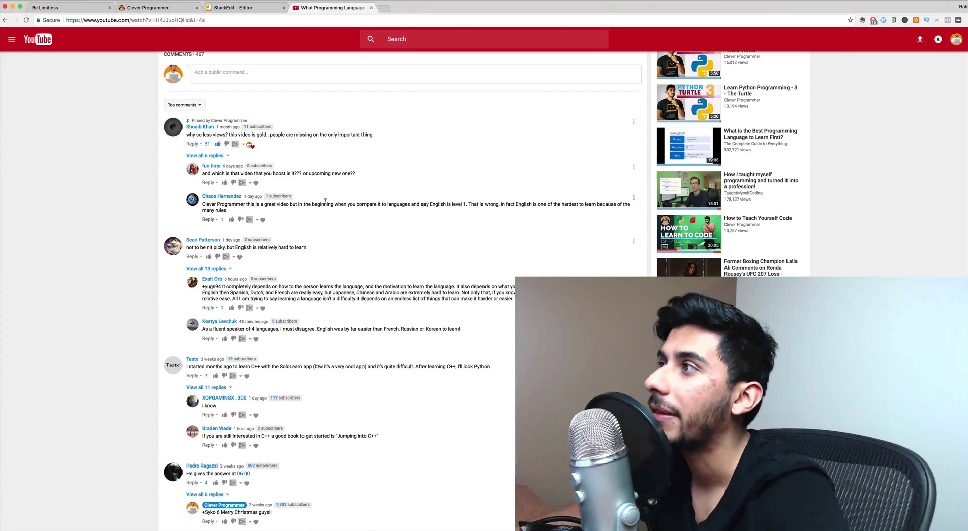
Expand all replies under the YouTube comment about learning C++ with the SoloLearn app and start a public reply to it.
{"action": "scroll", "coordinate": [141, 256], "scroll_direction": "up", "scroll_amount": 10}
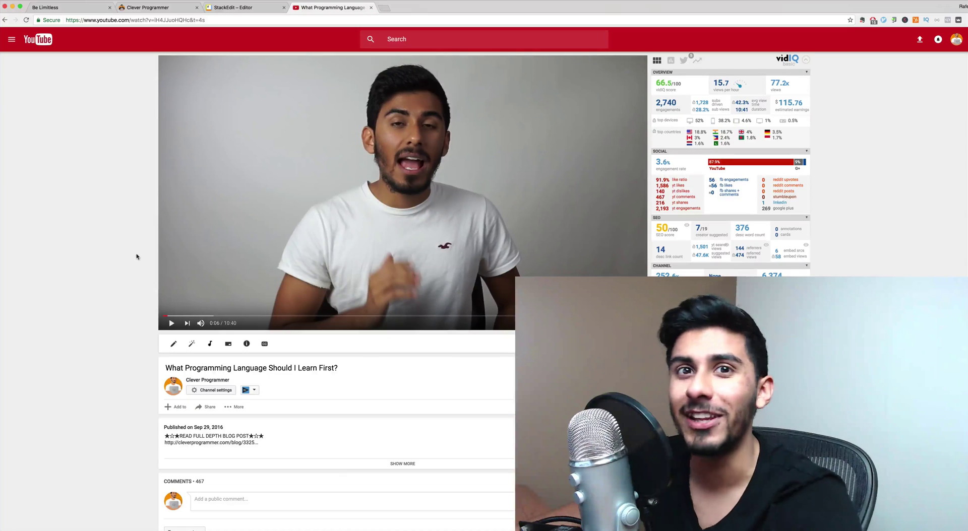
{"action": "scroll", "coordinate": [121, 258], "scroll_direction": "down", "scroll_amount": 4}
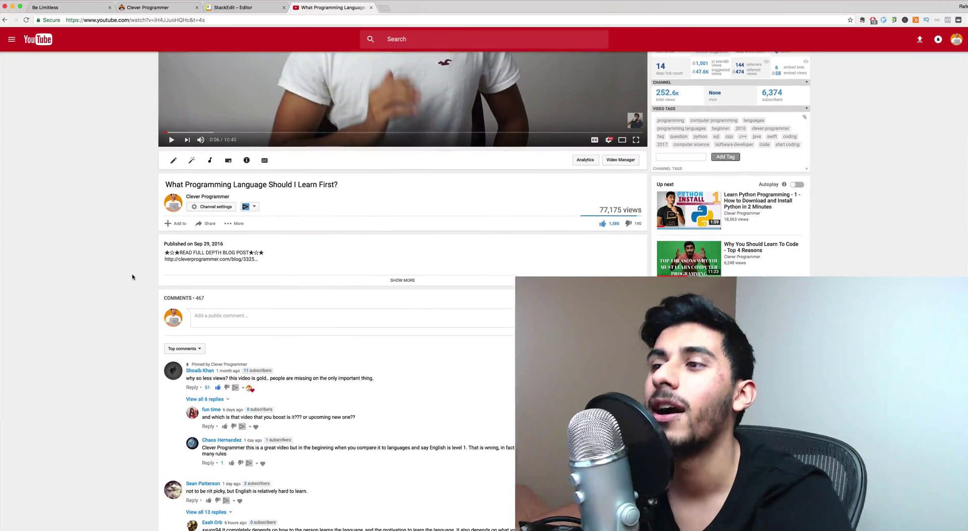
{"action": "scroll", "coordinate": [130, 267], "scroll_direction": "down", "scroll_amount": 4}
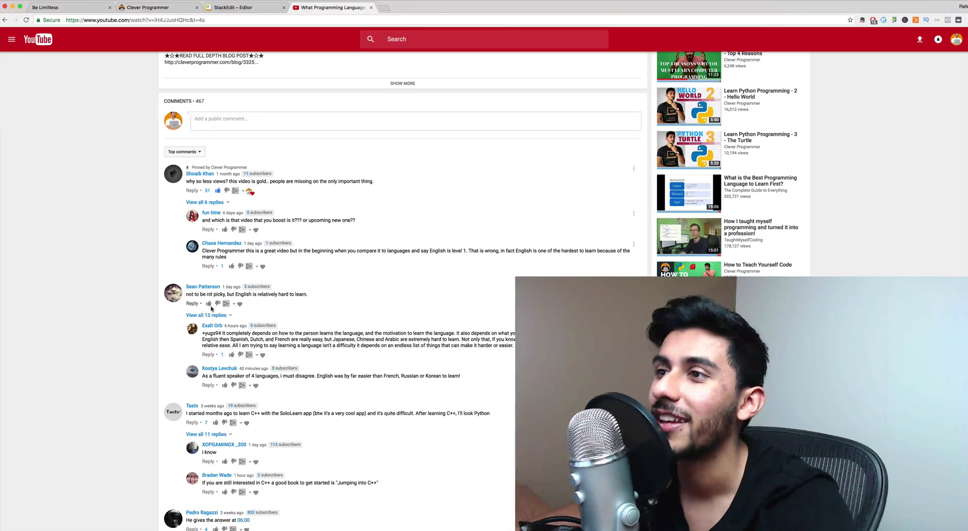
{"action": "scroll", "coordinate": [185, 437], "scroll_direction": "down", "scroll_amount": 1}
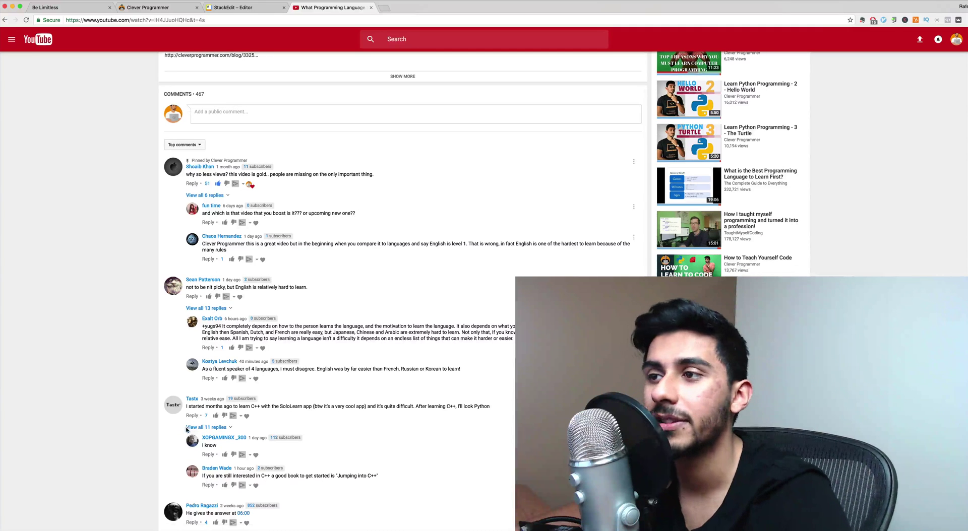
{"action": "left_click", "coordinate": [204, 428]}
{"action": "scroll", "coordinate": [212, 418], "scroll_direction": "down", "scroll_amount": 1}
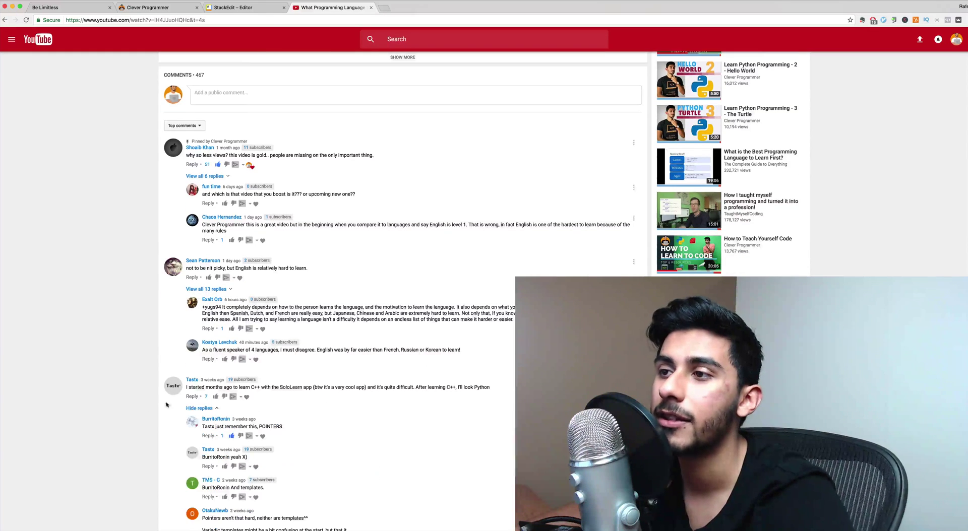
{"action": "left_click", "coordinate": [192, 396]}
{"action": "scroll", "coordinate": [222, 376], "scroll_direction": "down", "scroll_amount": 5}
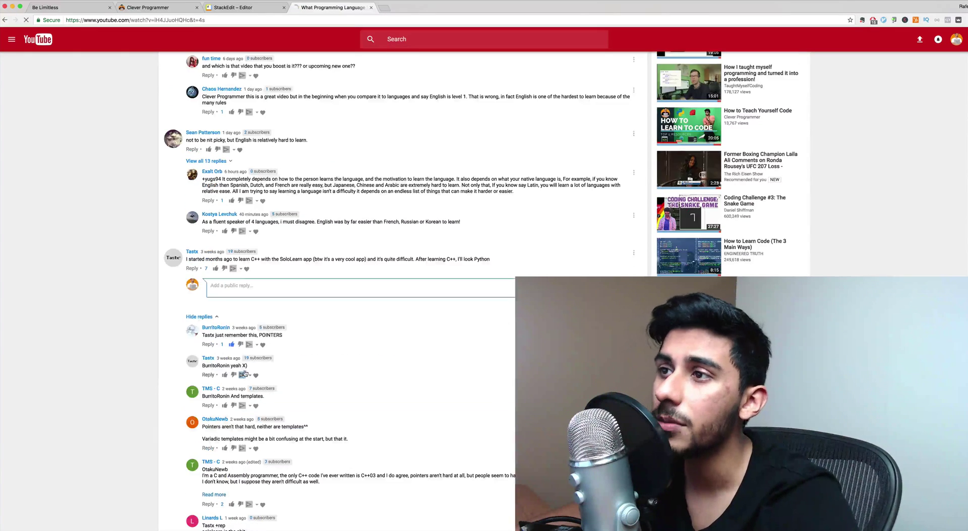
Write separate filler lines in the reply: hfewuifhweuihfewui, fekfe, fe, f, e, fewkfopwaejfiowajfioawejfei, ewf, weafenwhfuwaehfuiwaheufipweaf and fhnewauipfhewauipofhaewpuf.
{"action": "type", "text": "hfewuifhweuihfewui"}
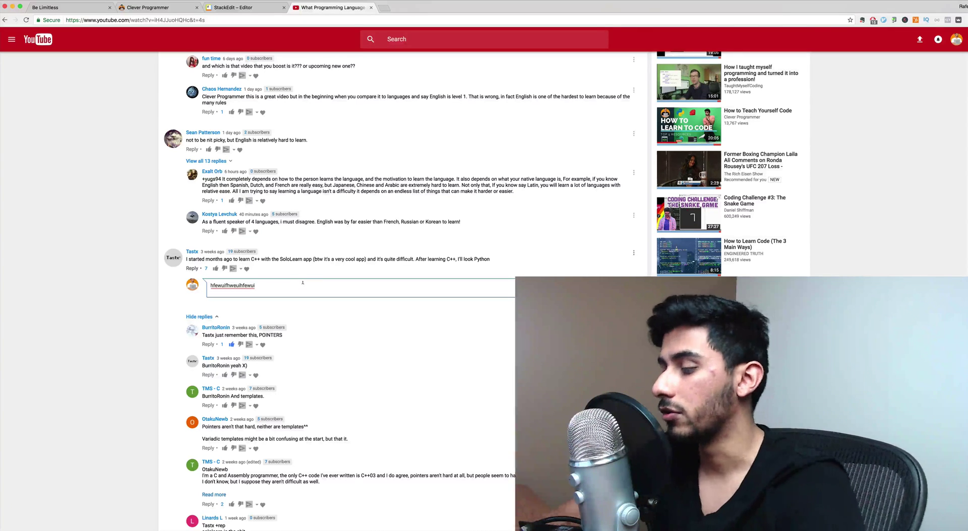
{"action": "type", "text": "fekfe fe f e fewkfopwaejfiowajfioawejfei"}
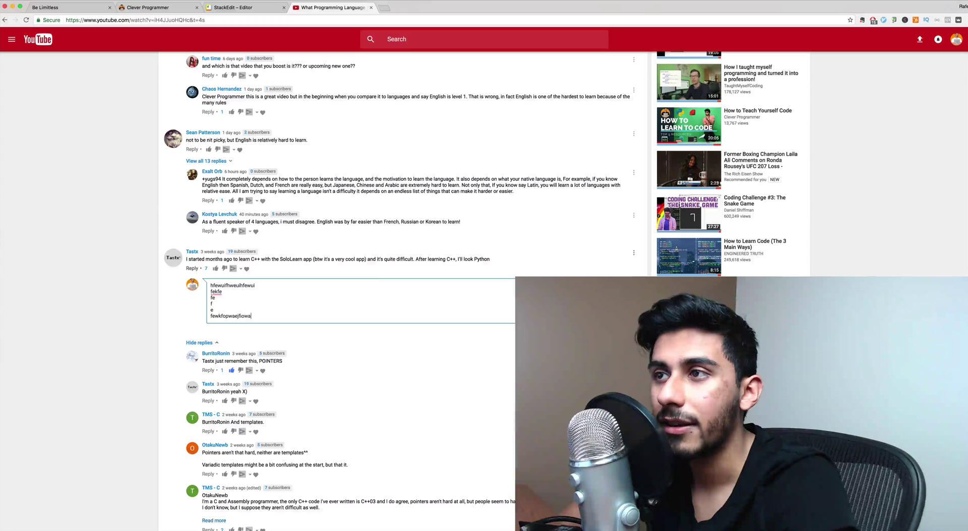
{"action": "key", "text": "Return"}
{"action": "type", "text": "ewf"}
{"action": "key", "text": "Return"}
{"action": "type", "text": "weafenwhfuwaehfuiwaheufipweaf"}
{"action": "key", "text": "Return"}
{"action": "type", "text": "fhnewauipfhewauipofhaewpuf"}
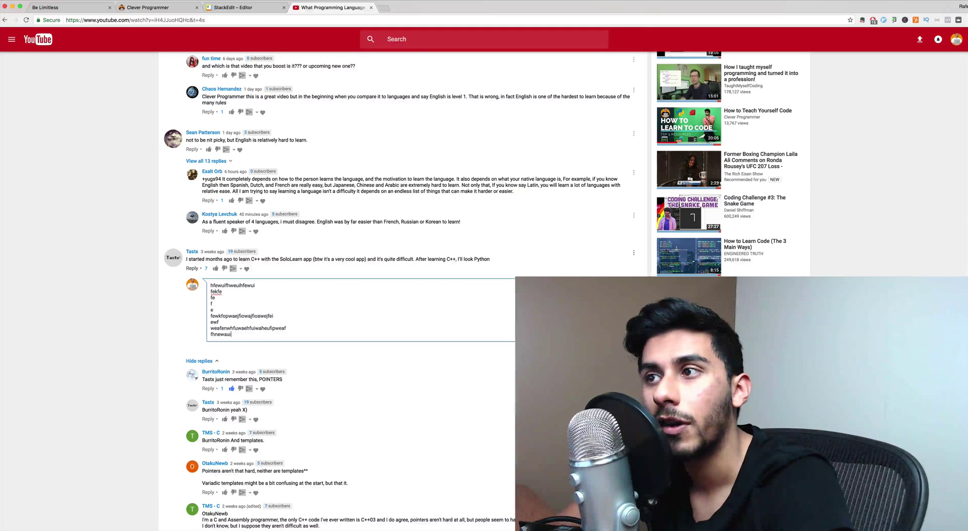
Copy the whole draft reply and place the cursor at the end of its last line.
{"action": "left_click", "coordinate": [293, 297]}
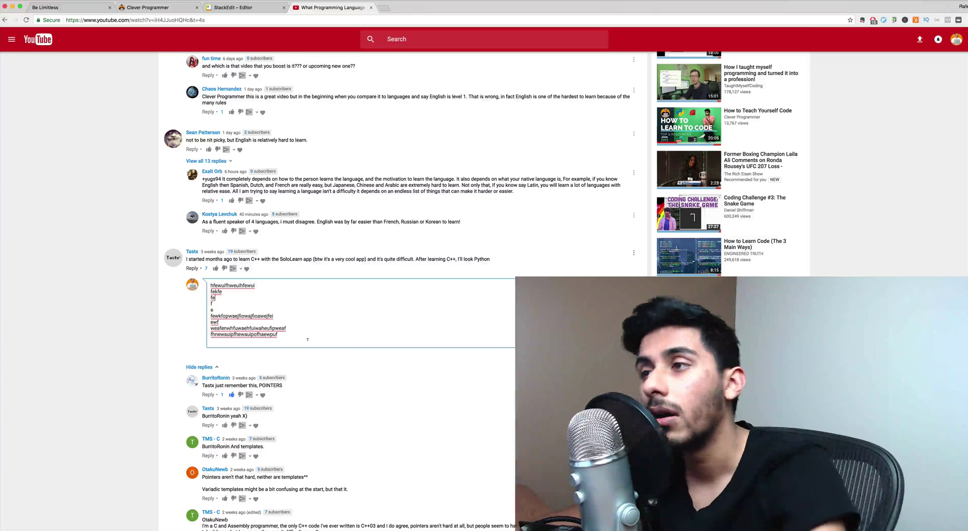
{"action": "key", "text": "super+a"}
{"action": "left_click", "coordinate": [307, 339]}
{"action": "key", "text": "super+a"}
{"action": "left_click", "coordinate": [305, 338]}
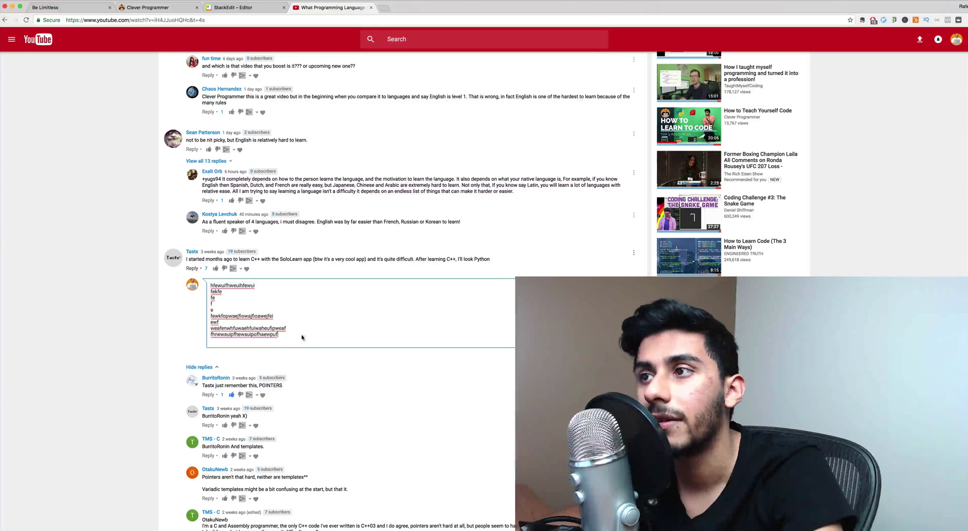
Add the line fehjwiufhaiuf to the reply, copy the full text and clear the reply box.
{"action": "key", "text": "Return"}
{"action": "type", "text": "fehjwiufhaiuf"}
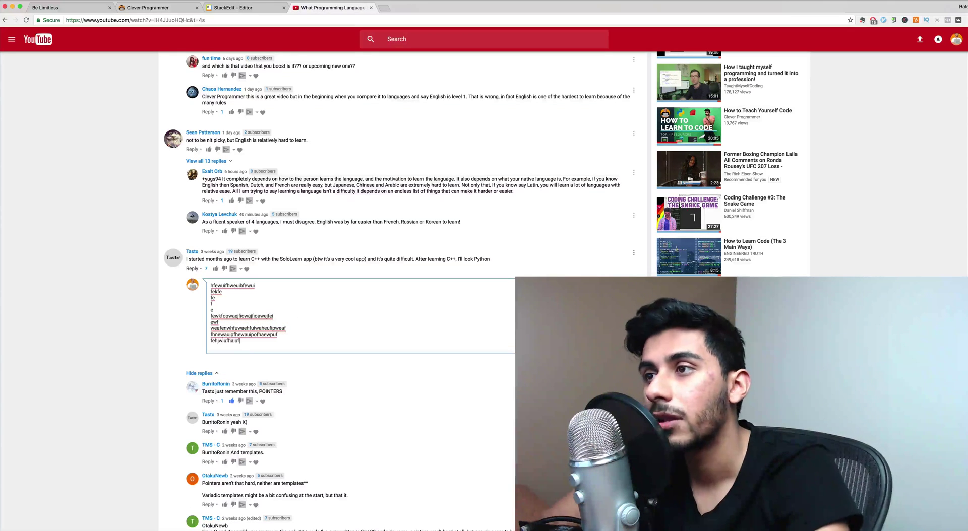
{"action": "key", "text": "super+a"}
{"action": "key", "text": "BackSpace"}
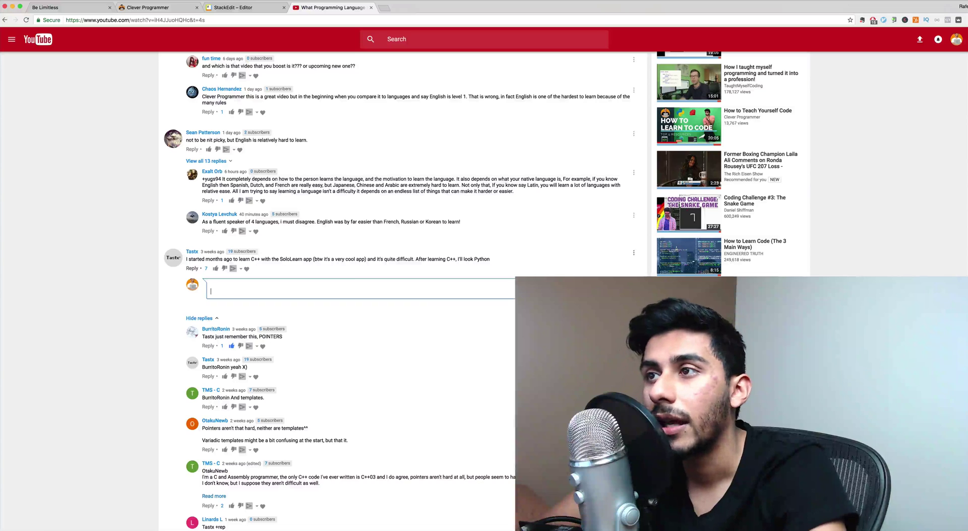
{"action": "key", "text": "super+a"}
{"action": "key", "text": "BackSpace"}
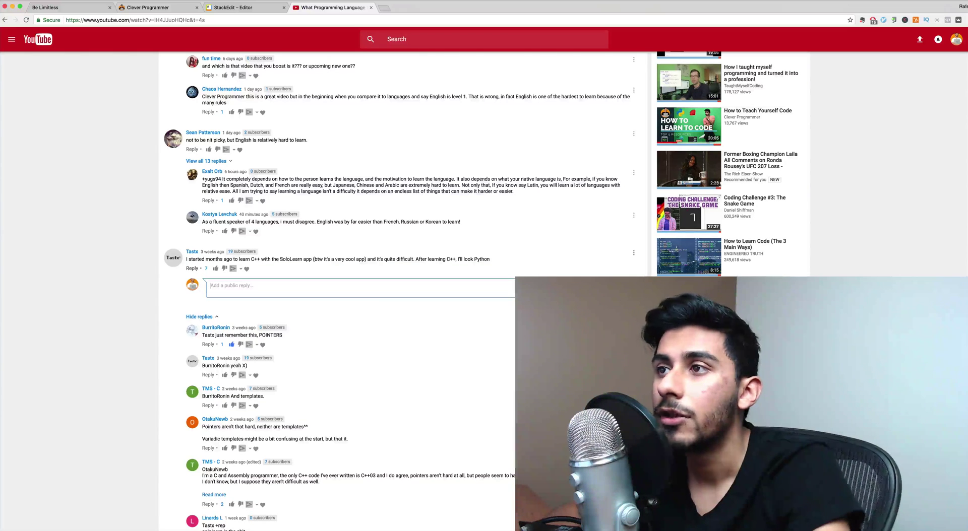
Compare the two newest filler-text entries in Alfred's clipboard history and paste the most recent one into the reply.
{"action": "key", "text": "alt+super+c"}
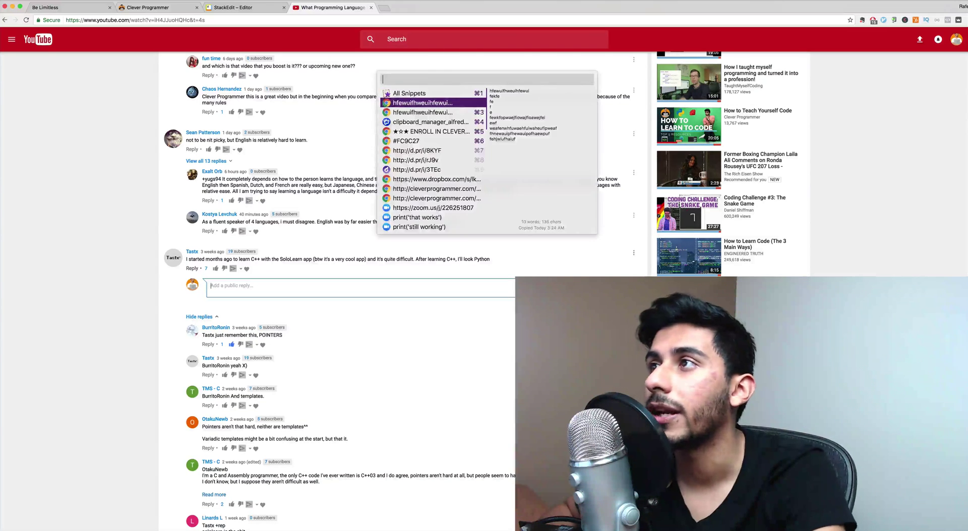
{"action": "key", "text": "Down"}
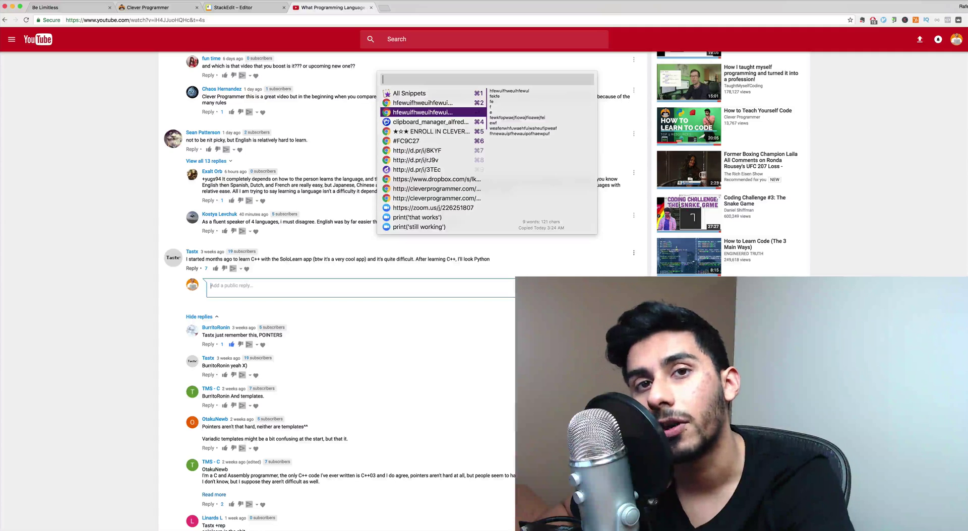
{"action": "key", "text": "Up"}
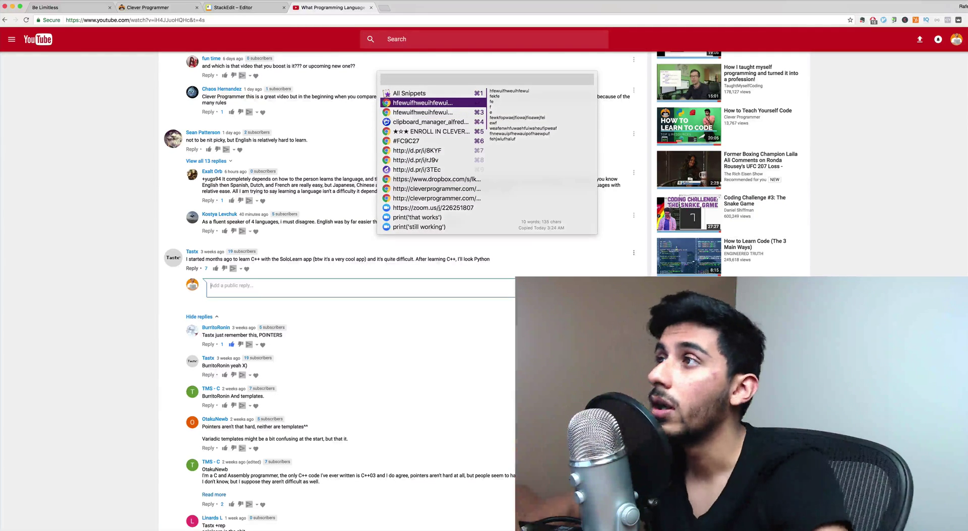
{"action": "key", "text": "Return"}
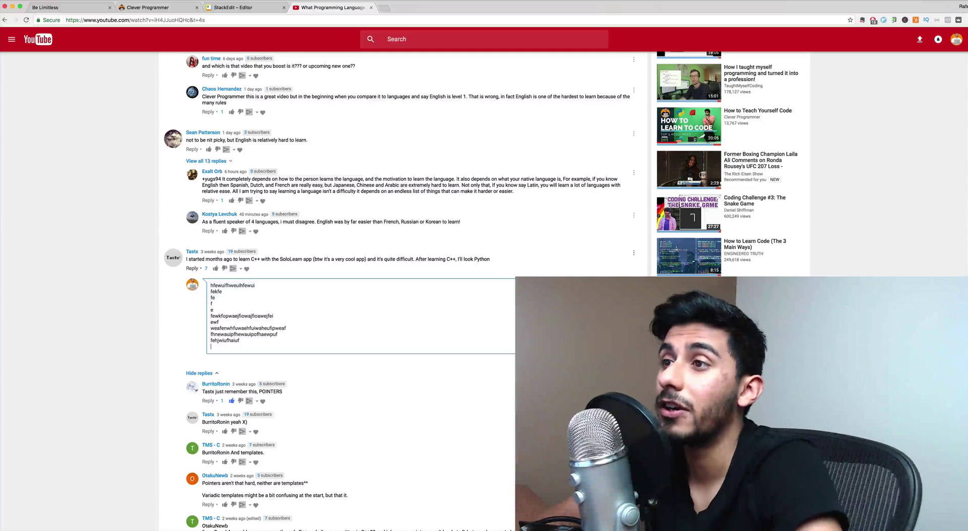
Continue the restored reply with the lines fewkofkewoifjjoweiajofjiow[af, jwaeipfjiowepajf and wajefopjweaiopfjoepi.
{"action": "type", "text": "fewkofkewoifjlowoiajofjiow[af"}
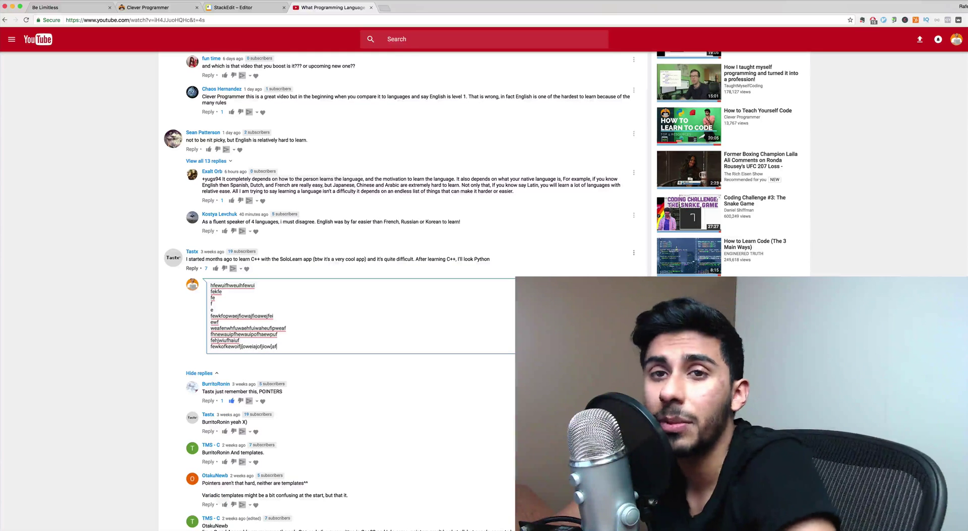
{"action": "key", "text": "Return"}
{"action": "type", "text": "jwaeipfjiowepajf"}
{"action": "key", "text": "Return"}
{"action": "type", "text": "wajefopjweaiopfjoepi"}
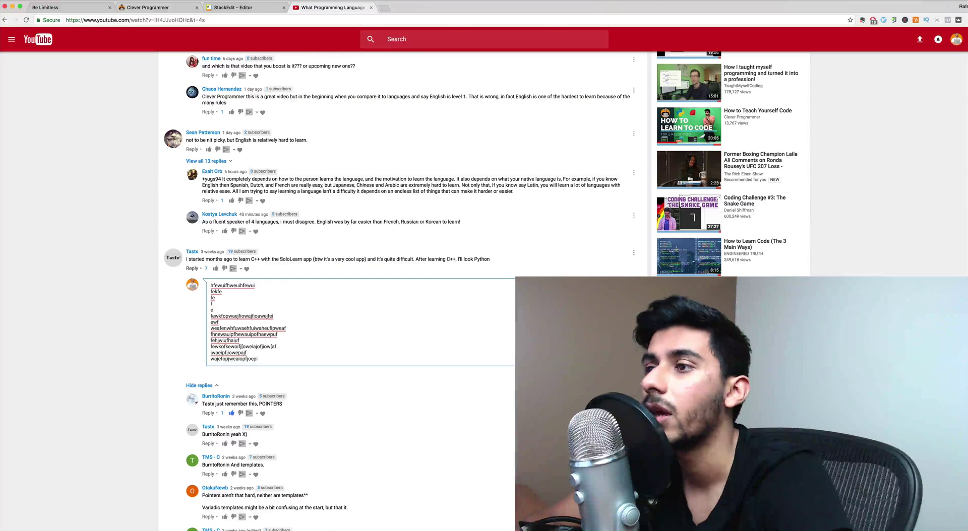
Add the line fewwfewafefa to the reply and copy its full text.
{"action": "key", "text": "Return"}
{"action": "type", "text": "fewwfewafefa"}
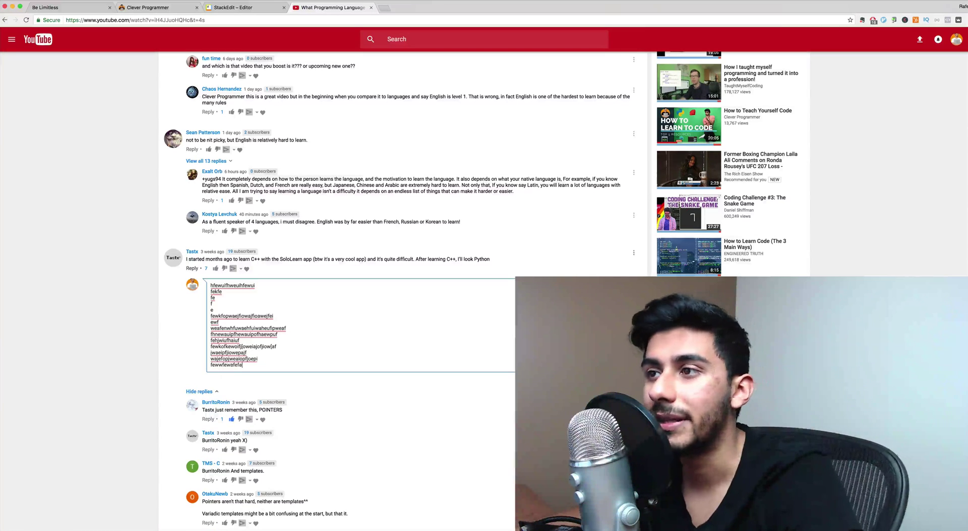
{"action": "key", "text": "super+a"}
{"action": "left_click", "coordinate": [267, 177]}
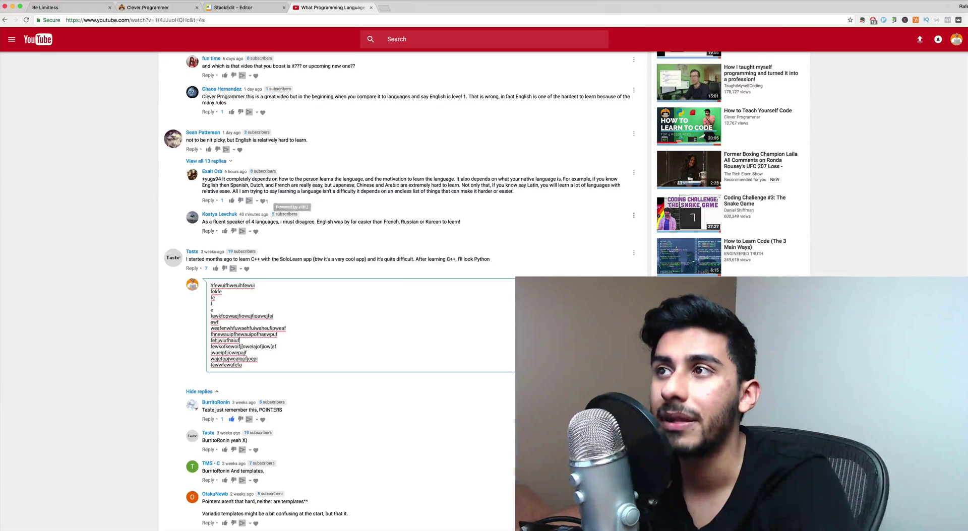
Copy the comment "not to be nit picky, but English is relatively hard to learn." and the reply starting "As a fluent speaker of 4 languages".
{"action": "scroll", "coordinate": [204, 177], "scroll_direction": "up", "scroll_amount": 1}
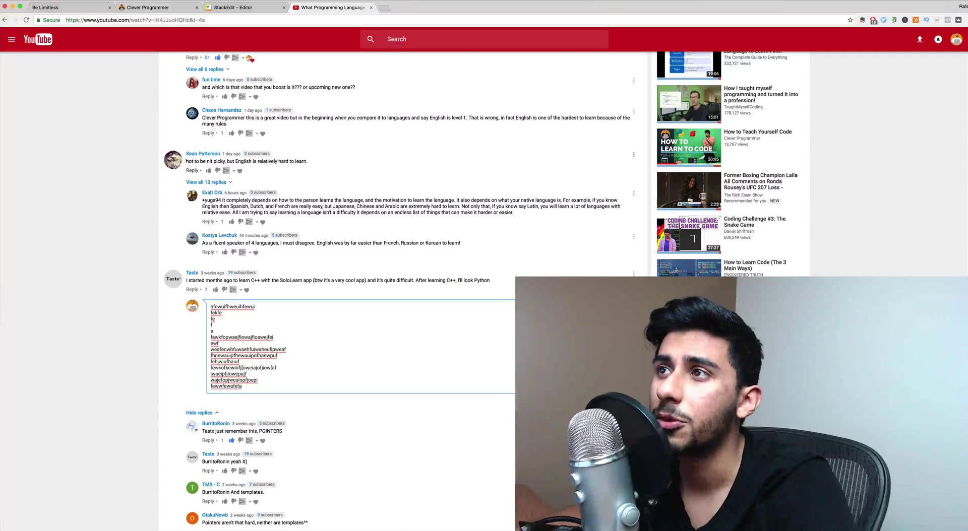
{"action": "left_click_drag", "start_coordinate": [186, 161], "coordinate": [311, 162]}
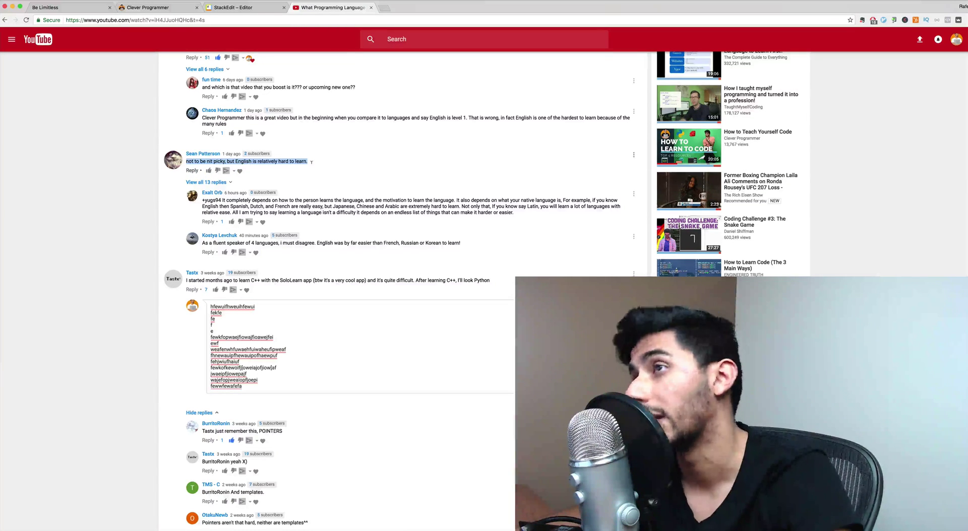
{"action": "left_click", "coordinate": [67, 269]}
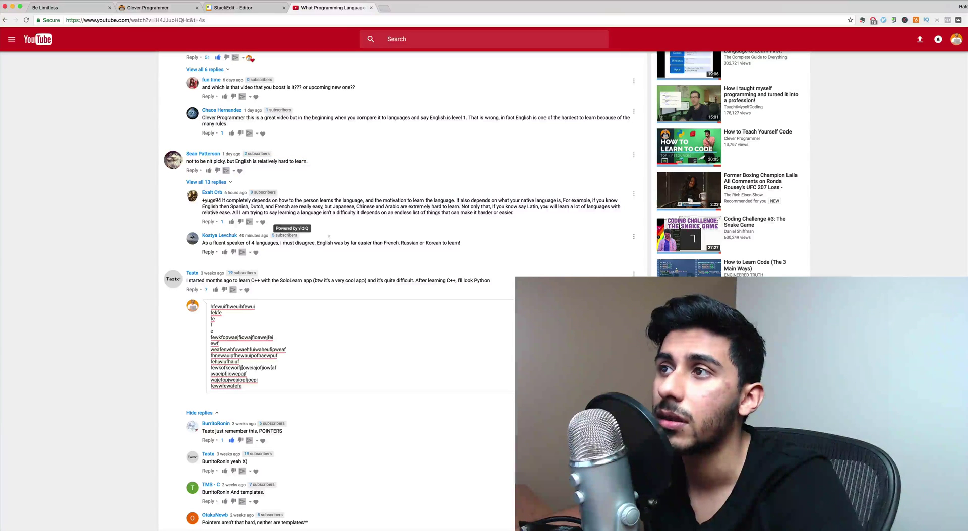
{"action": "left_click_drag", "start_coordinate": [202, 243], "coordinate": [313, 243]}
{"action": "triple_click", "coordinate": [313, 243]}
{"action": "left_click", "coordinate": [95, 295]}
{"action": "scroll", "coordinate": [96, 295], "scroll_direction": "down", "scroll_amount": 3}
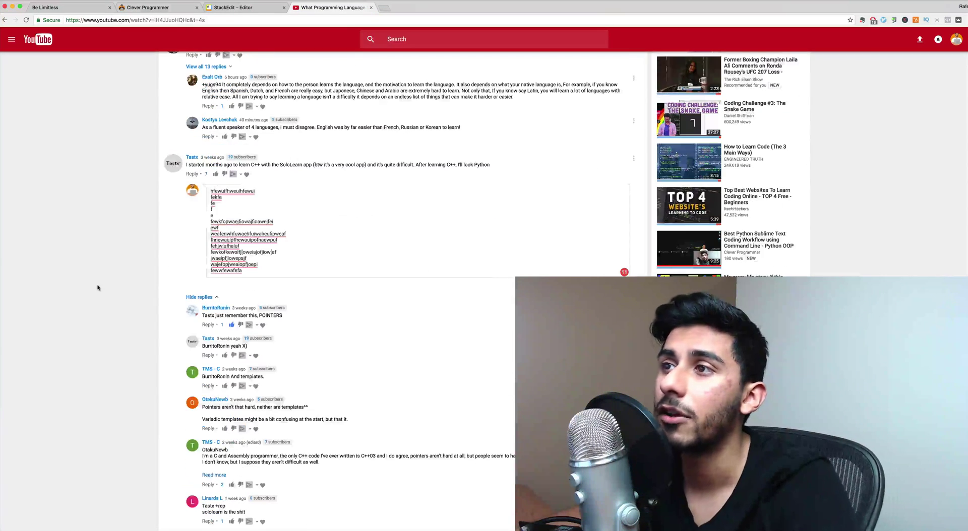
Open Alfred's clipboard history and browse past the two copied comments to preview the earlier versions of the filler-text reply.
{"action": "scroll", "coordinate": [97, 290], "scroll_direction": "up", "scroll_amount": 6}
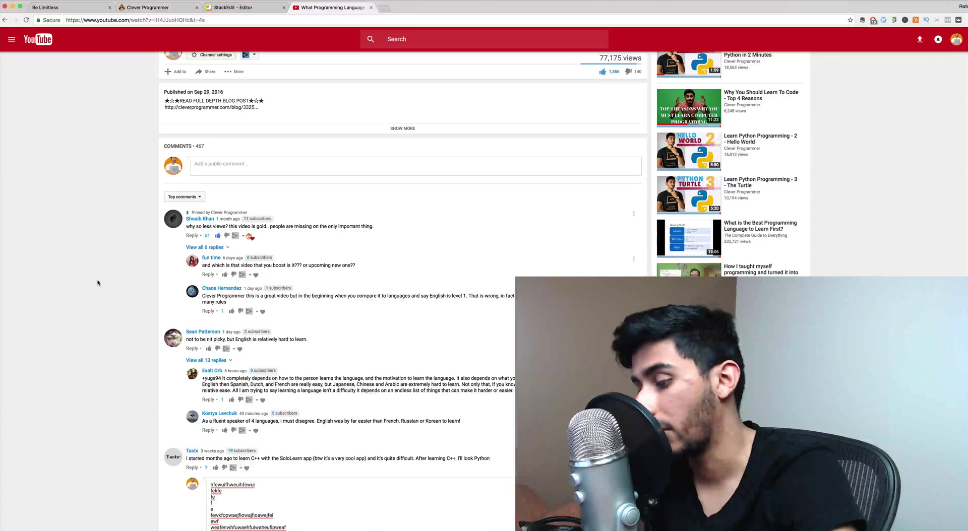
{"action": "key", "text": "super+alt+c"}
{"action": "key", "text": "Down"}
{"action": "key", "text": "Down"}
{"action": "key", "text": "Down"}
{"action": "key", "text": "Down"}
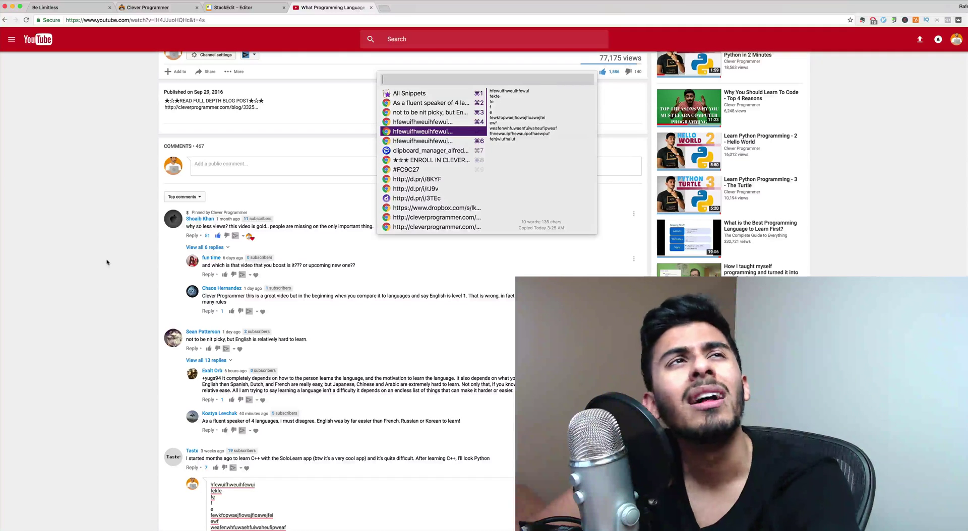
Filter the clipboard history for "not to be nit picky" and choose the matching entry.
{"action": "type", "text": "not "}
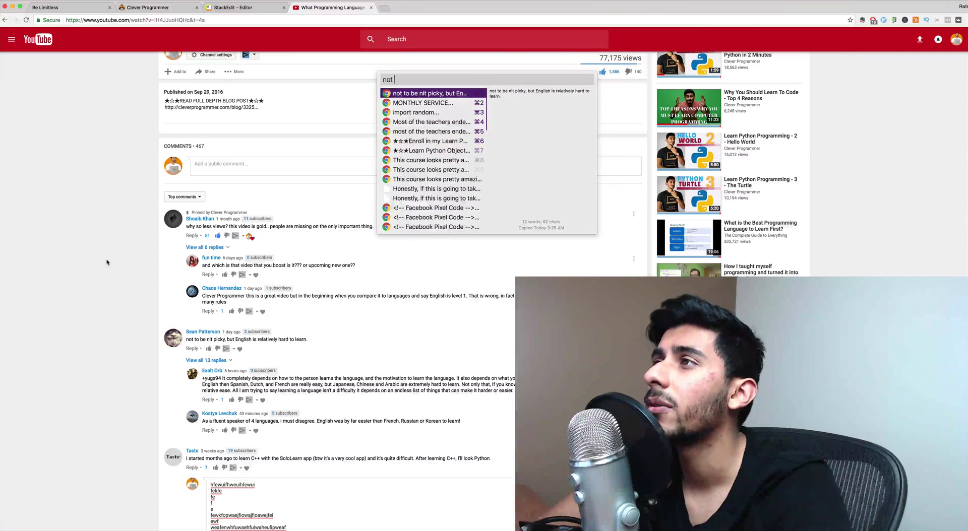
{"action": "type", "text": "to be nit picky"}
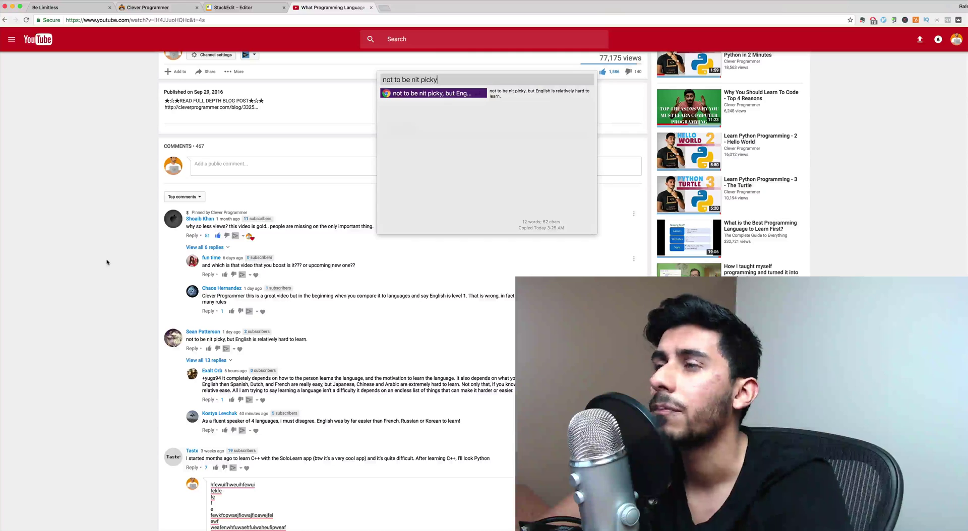
{"action": "key", "text": "Return"}
{"action": "scroll", "coordinate": [85, 147], "scroll_direction": "up", "scroll_amount": 1}
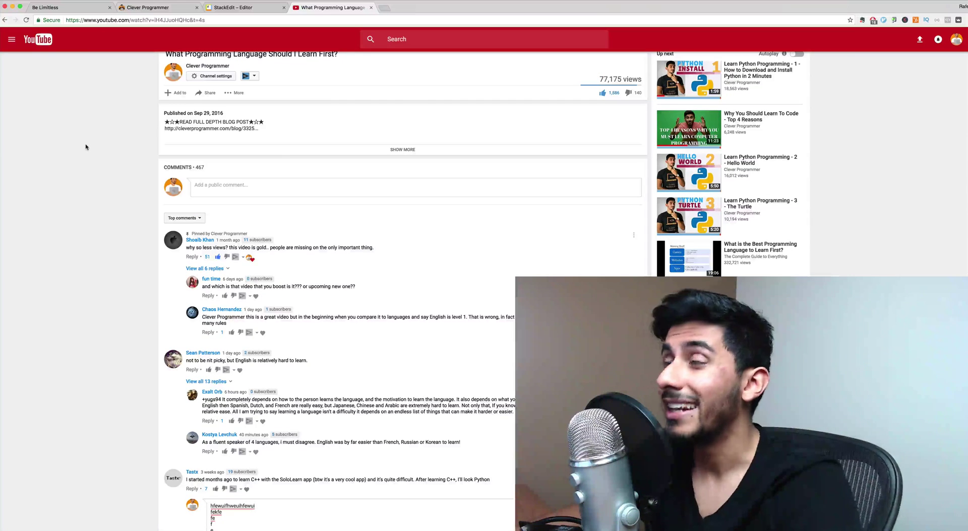
{"action": "scroll", "coordinate": [87, 148], "scroll_direction": "up", "scroll_amount": 5}
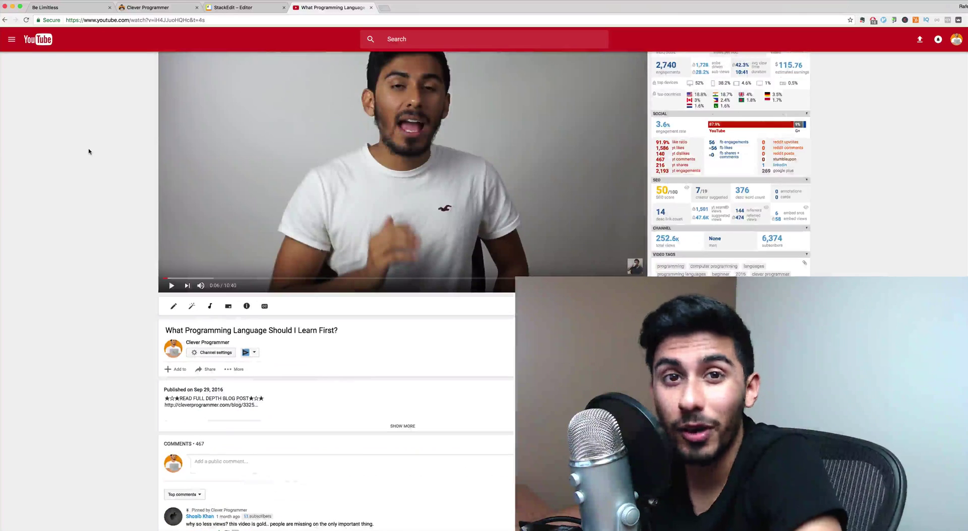
{"action": "scroll", "coordinate": [89, 151], "scroll_direction": "down", "scroll_amount": 2}
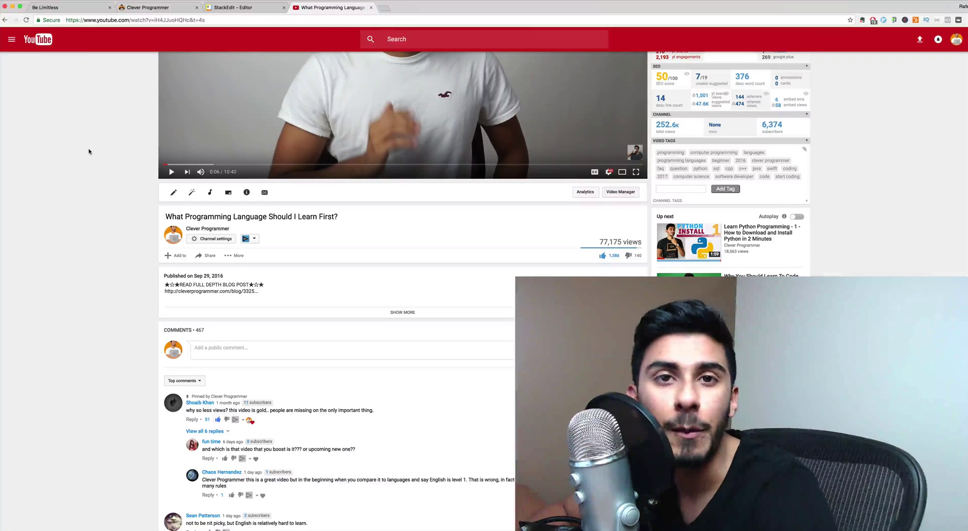
Clear all the filler text from the draft reply and close the YouTube video's tab.
{"action": "scroll", "coordinate": [110, 149], "scroll_direction": "down", "scroll_amount": 10}
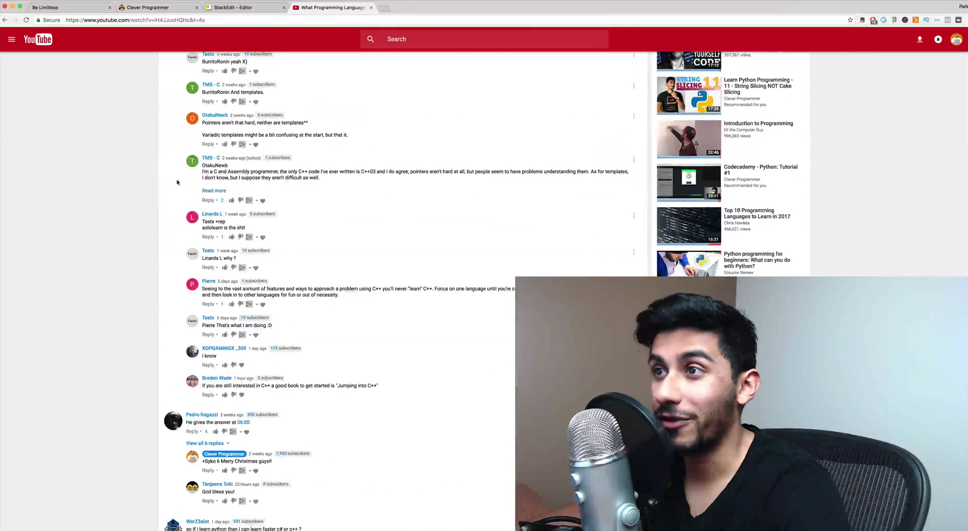
{"action": "scroll", "coordinate": [92, 264], "scroll_direction": "up", "scroll_amount": 6}
{"action": "scroll", "coordinate": [92, 264], "scroll_direction": "down", "scroll_amount": 3}
{"action": "left_click", "coordinate": [291, 433]}
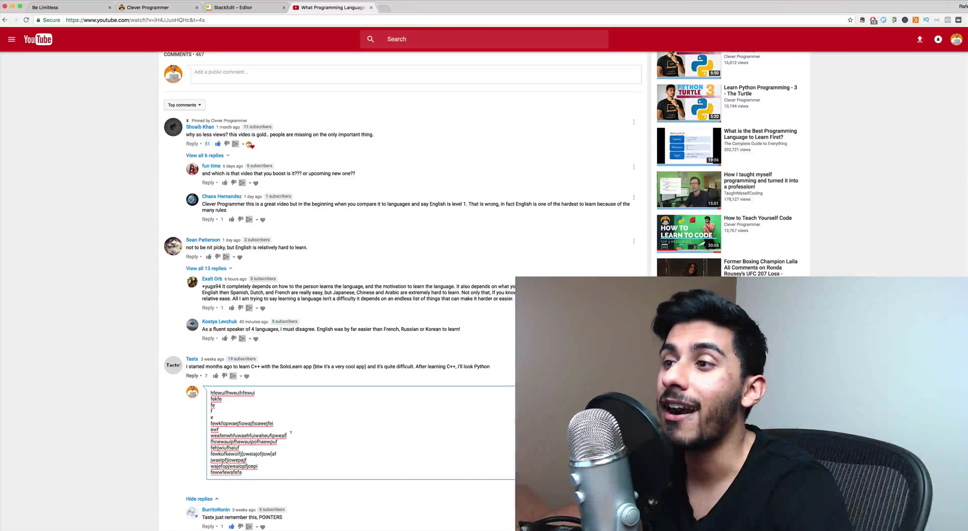
{"action": "key", "text": "super+a"}
{"action": "key", "text": "BackSpace"}
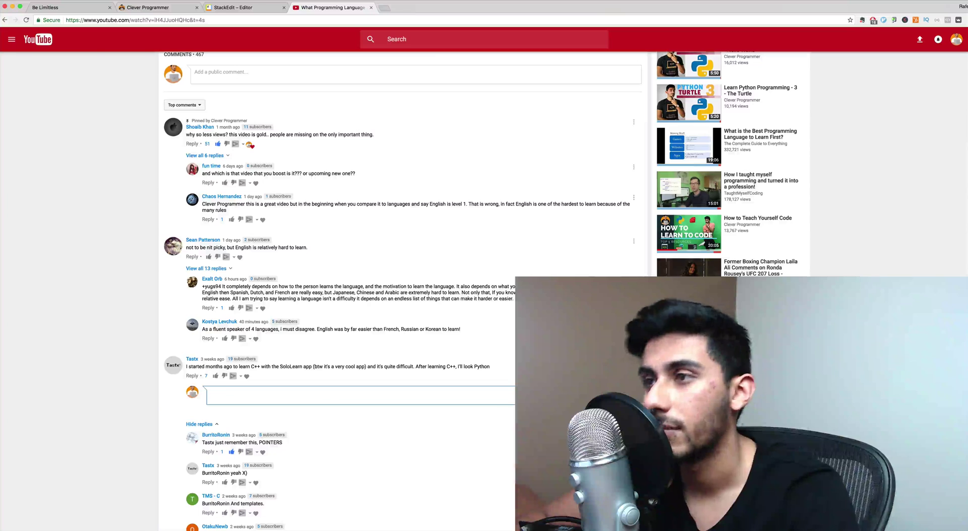
{"action": "key", "text": "super+w"}
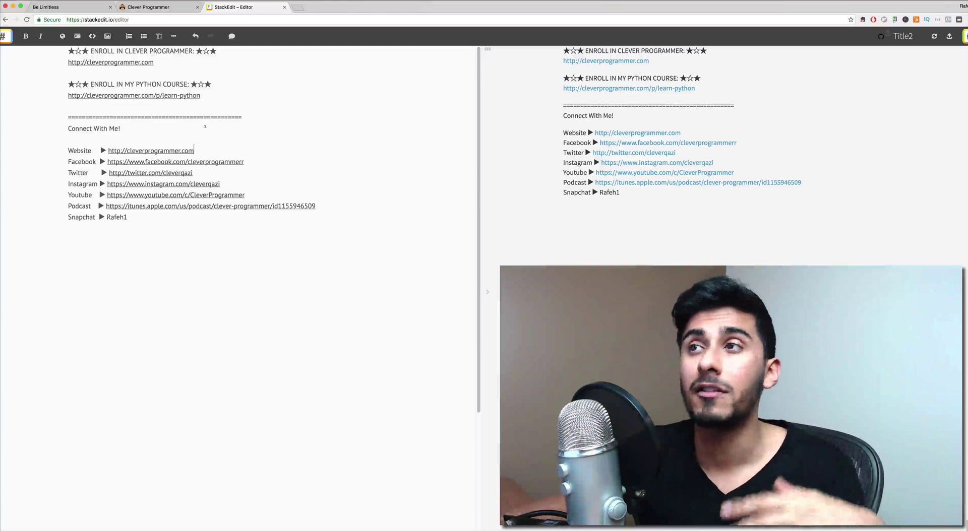
Search Alfred for "alfred" from the StackEdit page and open Alfred Preferences.
{"action": "left_click", "coordinate": [298, 245]}
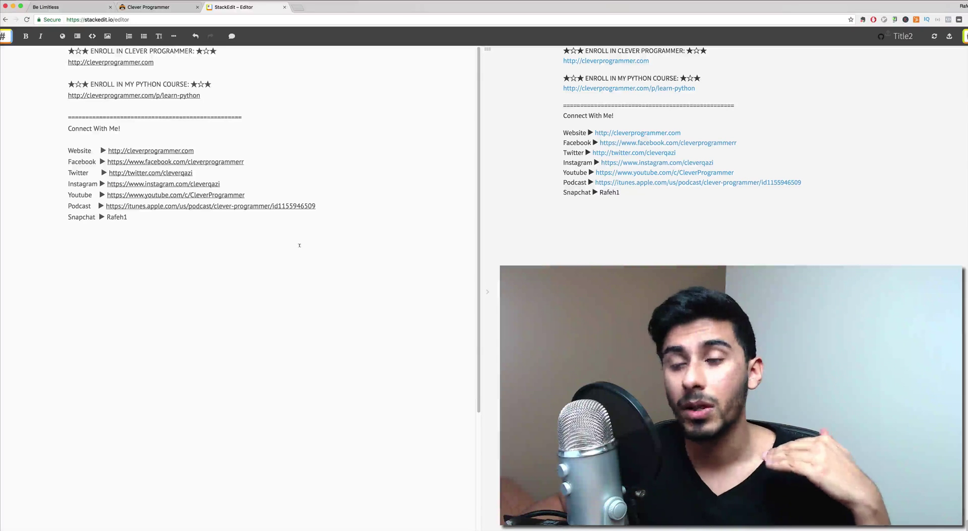
{"action": "key", "text": "alt+space"}
{"action": "type", "text": "alfre"}
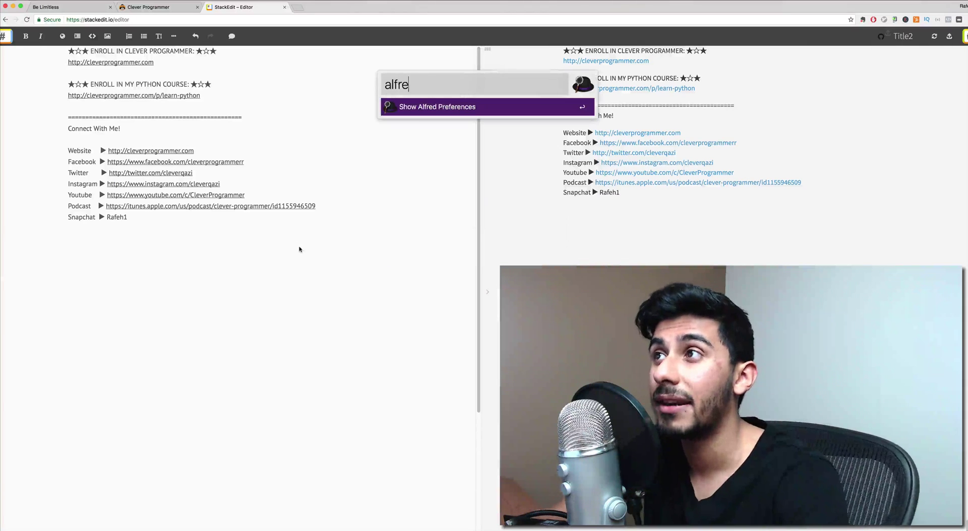
{"action": "type", "text": "d"}
{"action": "key", "text": "Return"}
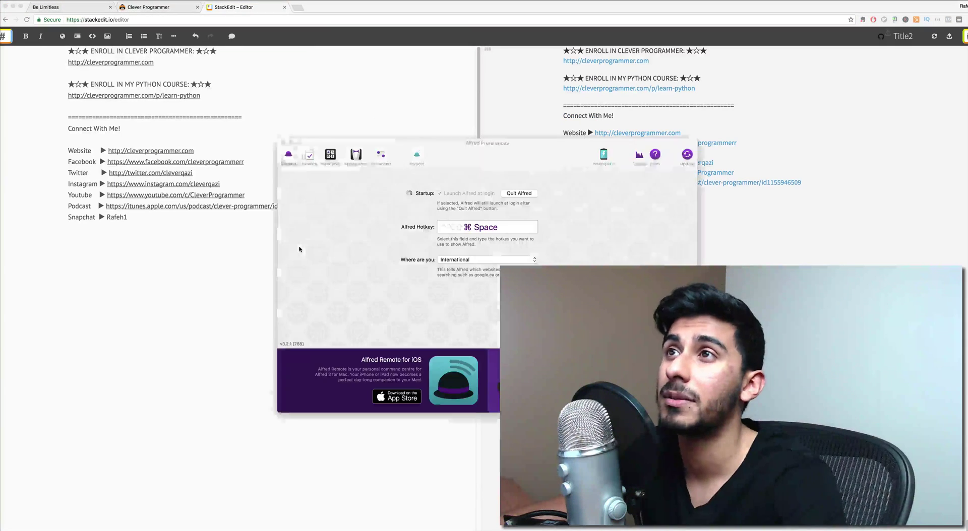
Focus the Alfred Hotkey setting and test the hotkey by showing and hiding the search window repeatedly.
{"action": "left_click", "coordinate": [508, 228]}
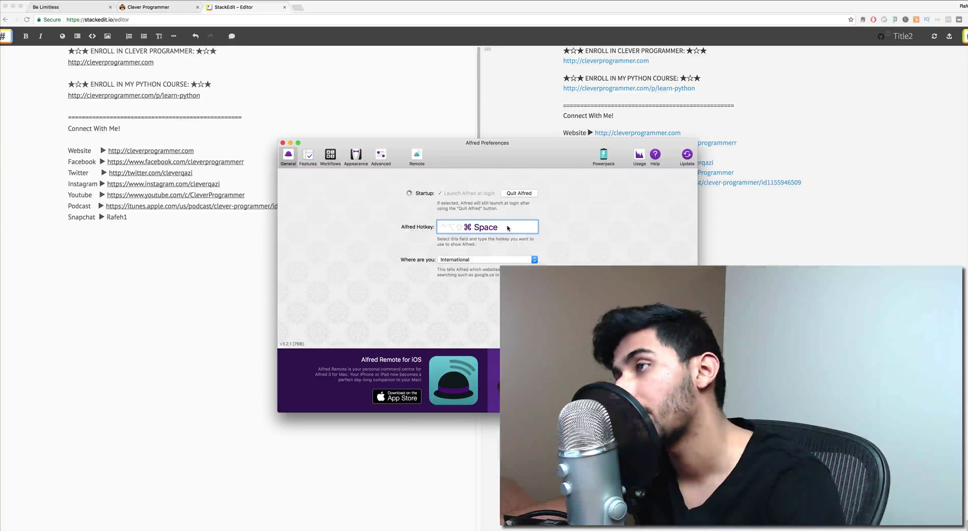
{"action": "key", "text": "super+space"}
{"action": "key", "text": "super+space"}
{"action": "key", "text": "super+space"}
{"action": "key", "text": "super+space"}
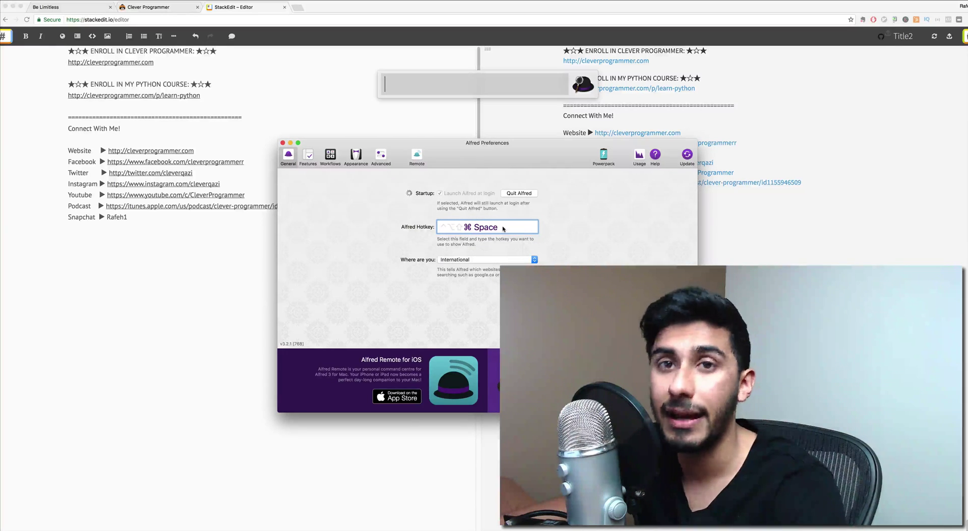
Open the Clipboard feature settings and test the viewer hotkey by previewing the newest clipboard history entries.
{"action": "left_click", "coordinate": [309, 159]}
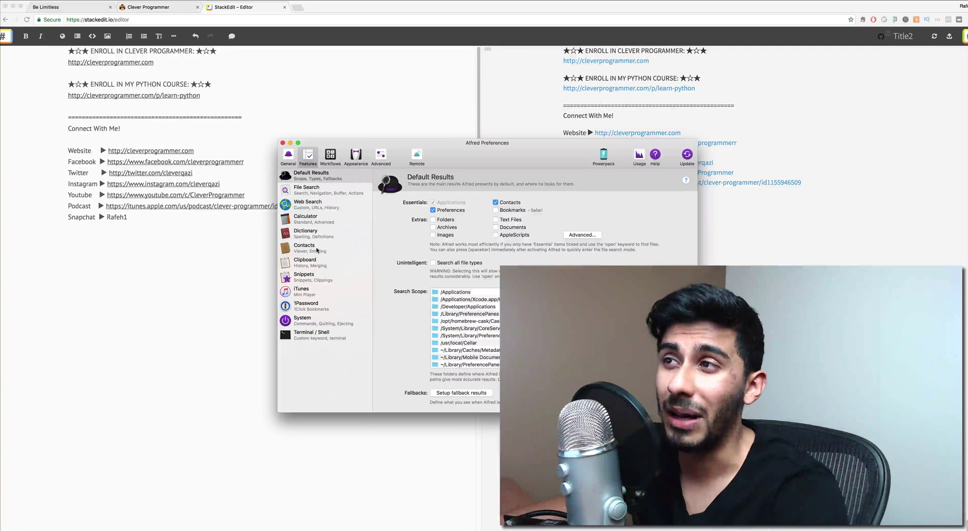
{"action": "left_click", "coordinate": [313, 268]}
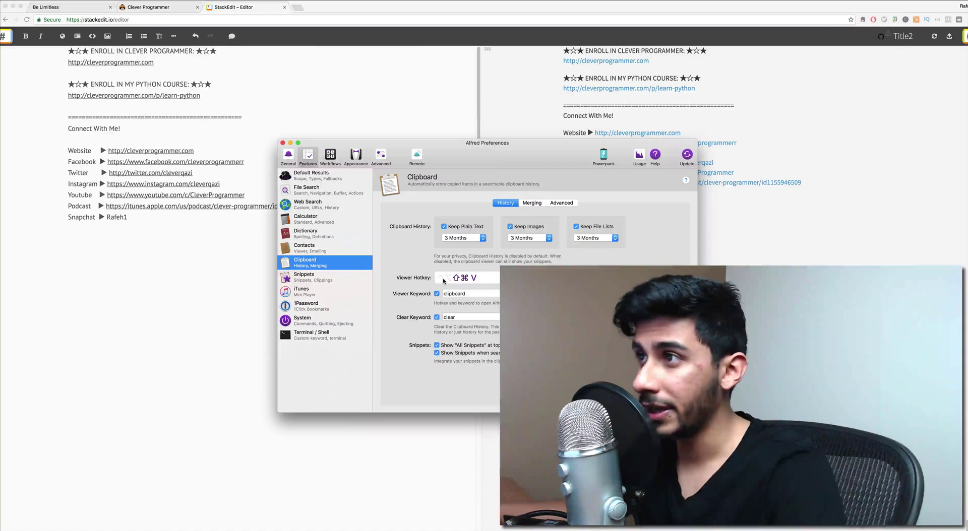
{"action": "key", "text": "super+shift+v"}
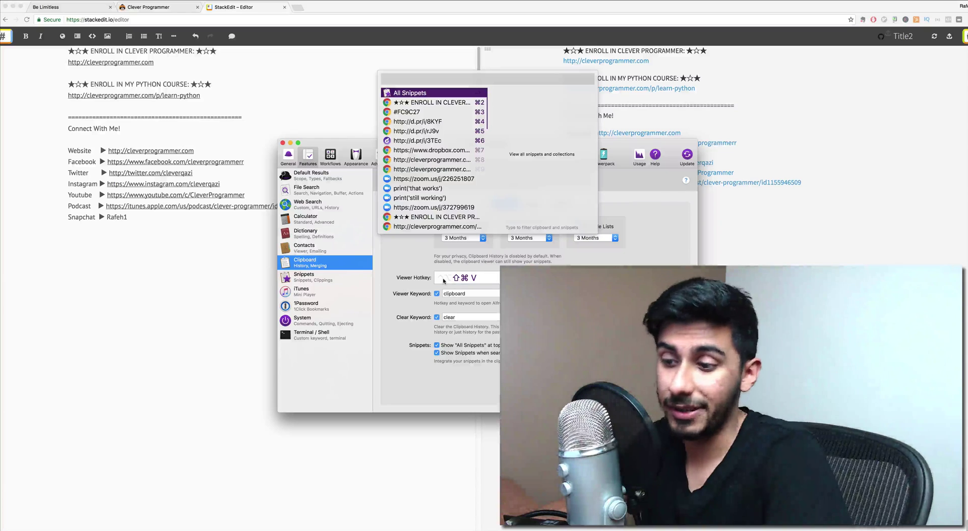
{"action": "key", "text": "Down"}
{"action": "key", "text": "Down"}
{"action": "key", "text": "Up"}
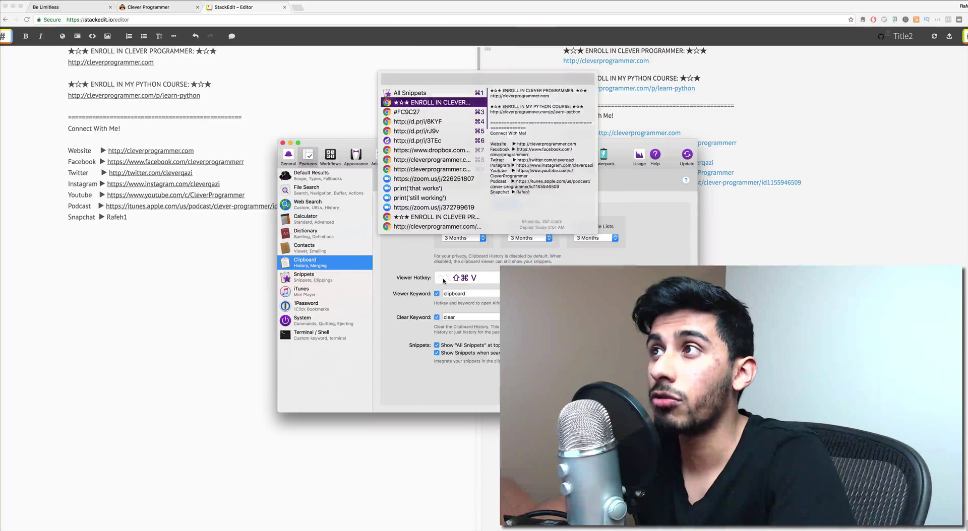
{"action": "key", "text": "Down"}
{"action": "key", "text": "Up"}
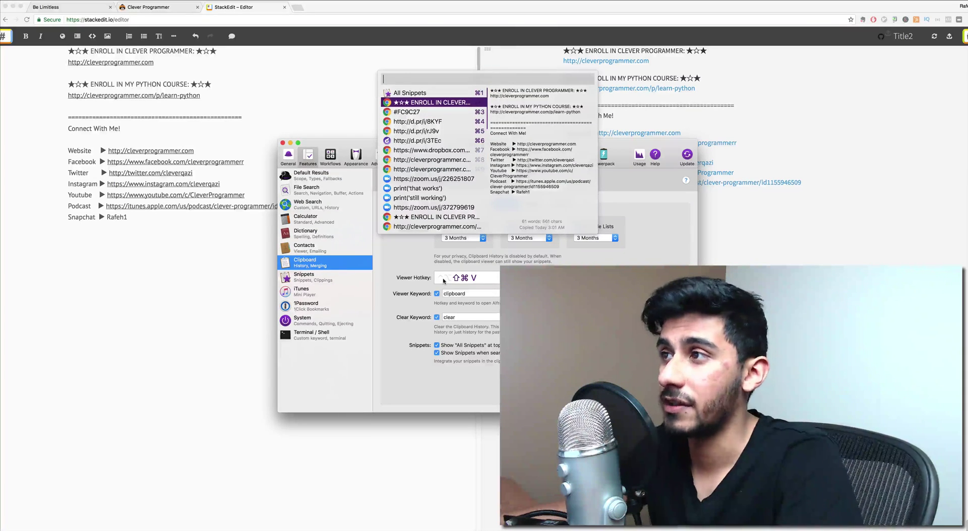
{"action": "key", "text": "Escape"}
Choose 3 Months as the plain text clipboard history duration and close Alfred Preferences.
{"action": "left_click", "coordinate": [481, 240]}
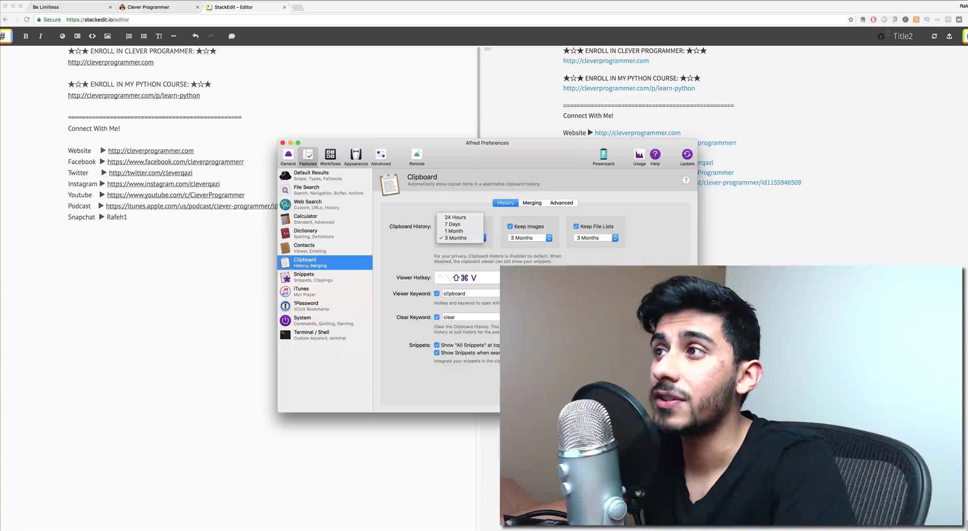
{"action": "left_click", "coordinate": [469, 237]}
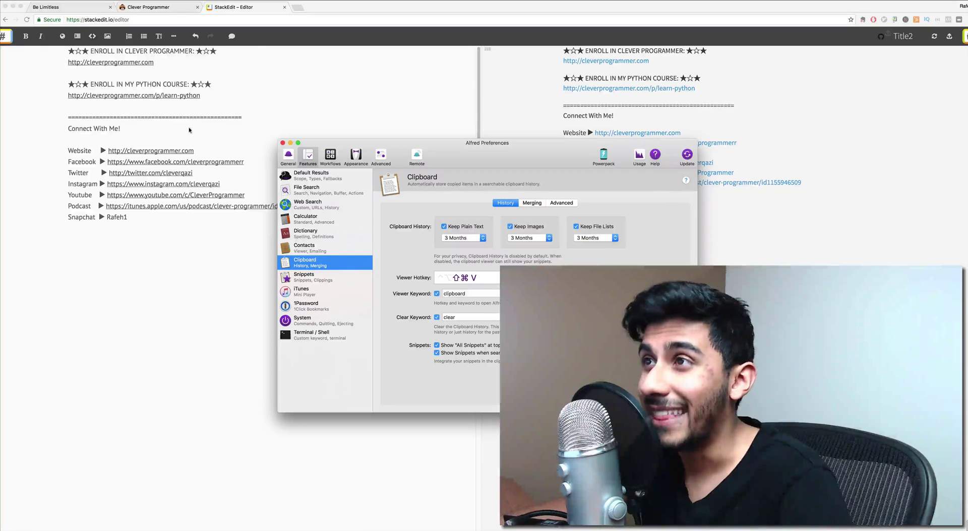
{"action": "key", "text": "super+w"}
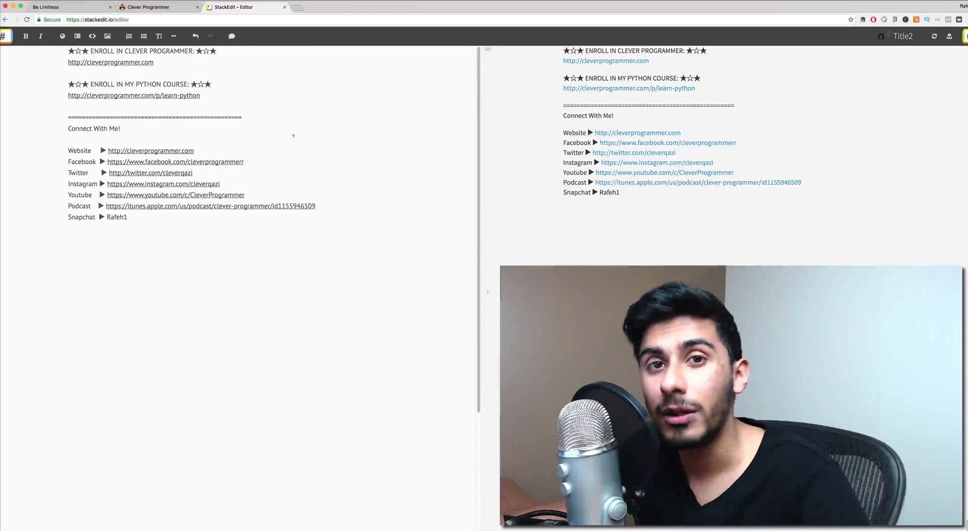